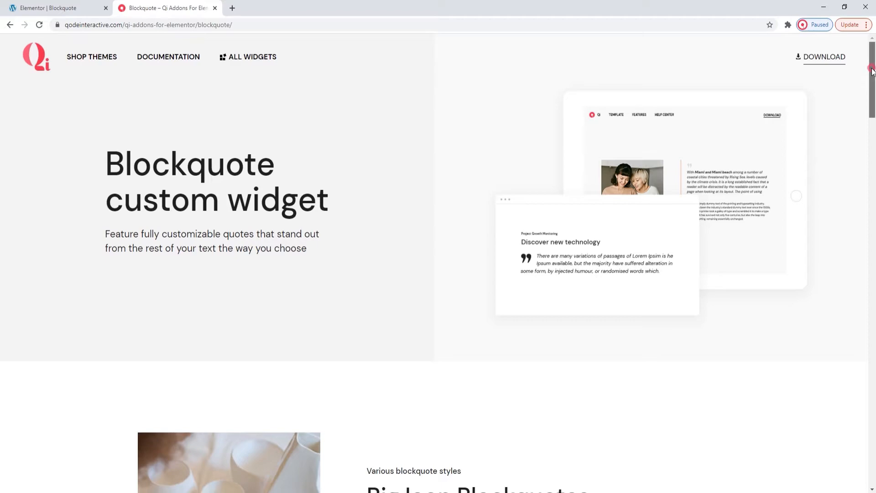
Step: Look through the Blockquote widget demo page, from the big icon examples past the boxed quotes to the bordered quote
scroll(872, 75, "down", 1)
left_click_drag(873, 76, 874, 187)
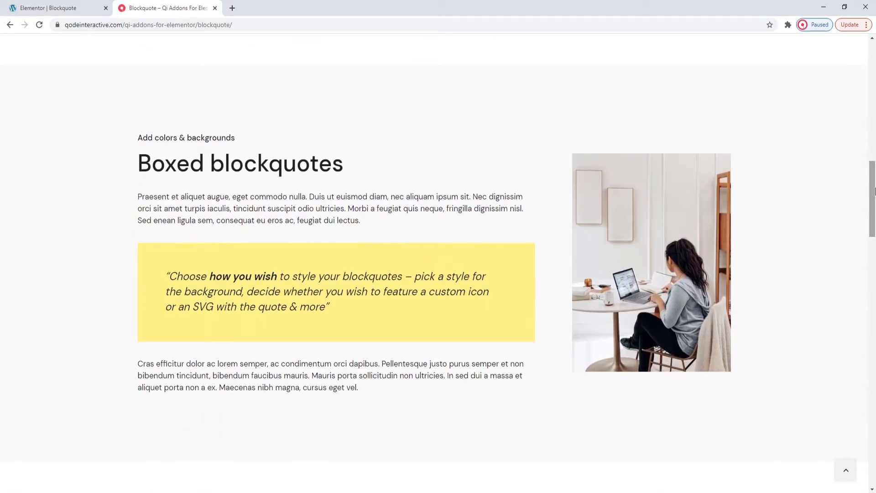
left_click_drag(875, 187, 874, 393)
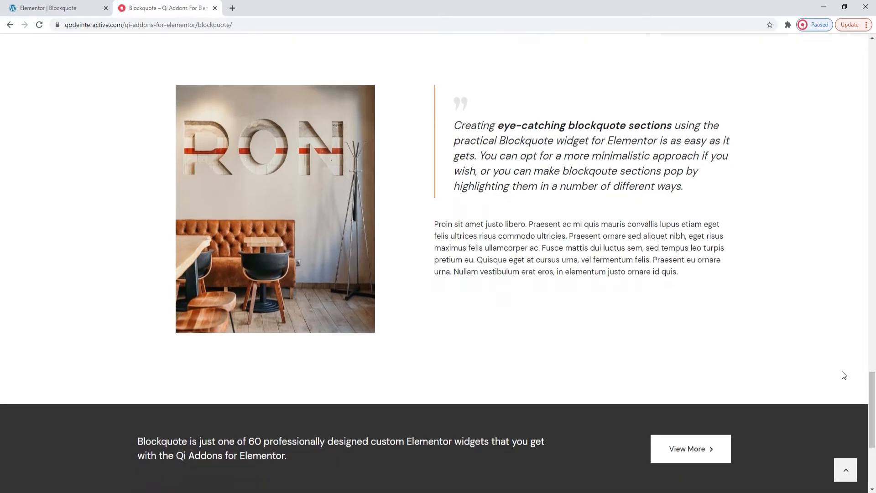
Step: Switch to the Elementor editor, search the widgets for "block" and place the unlocked Blockquote widget in the empty section
left_click(86, 17)
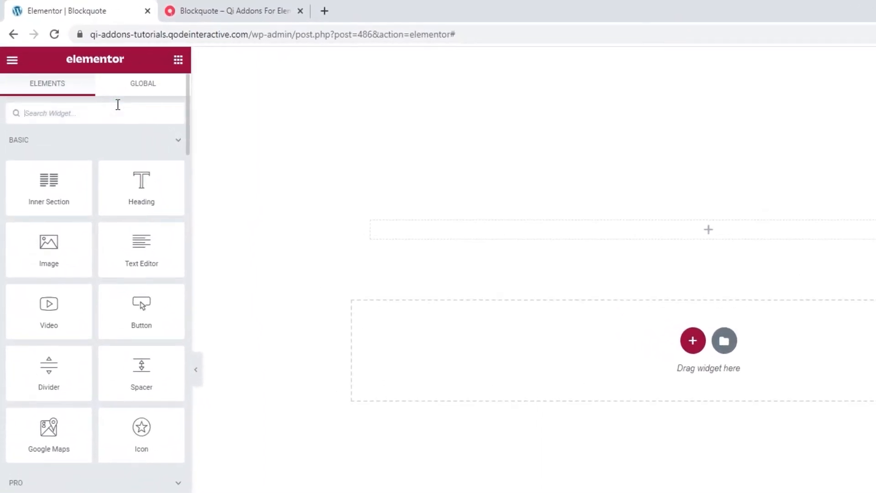
type("block")
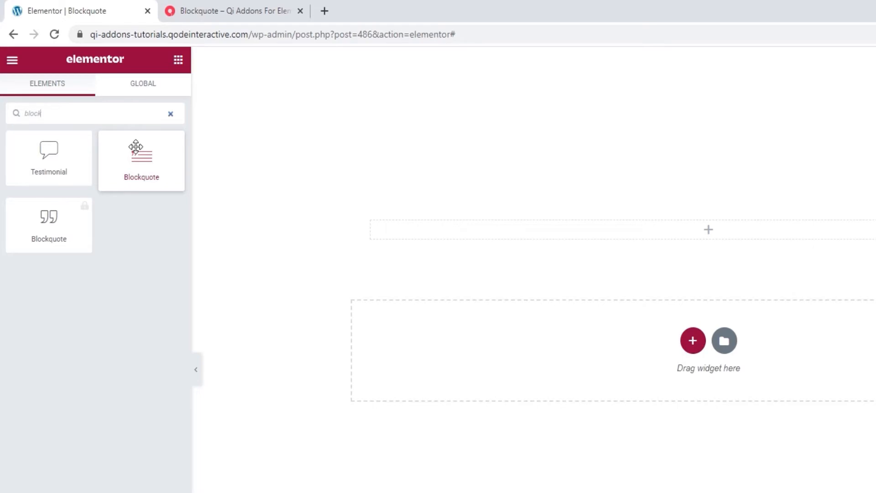
left_click_drag(135, 146, 616, 222)
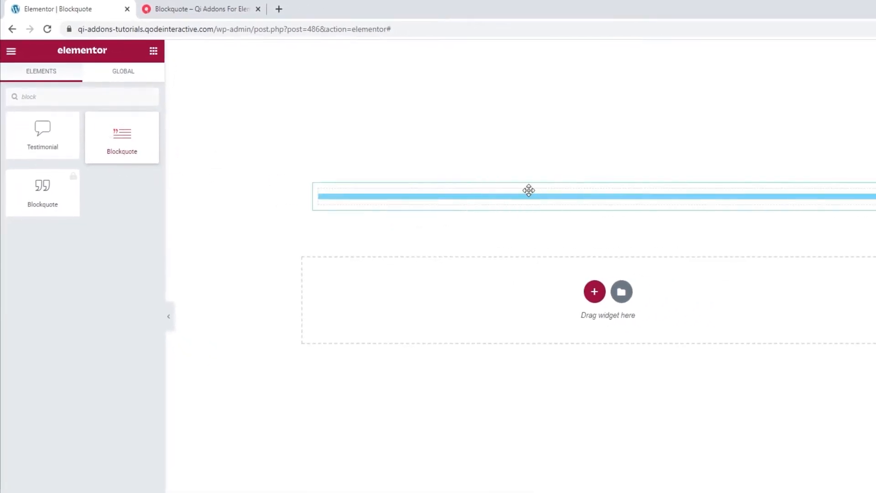
left_click_drag(529, 191, 530, 193)
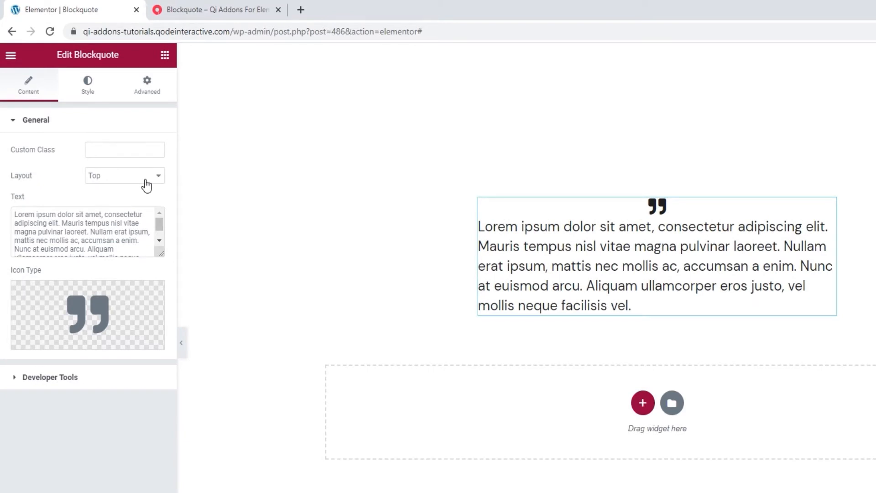
Step: Try the Inline layout for the blockquote and set the layout back to Top
left_click(146, 182)
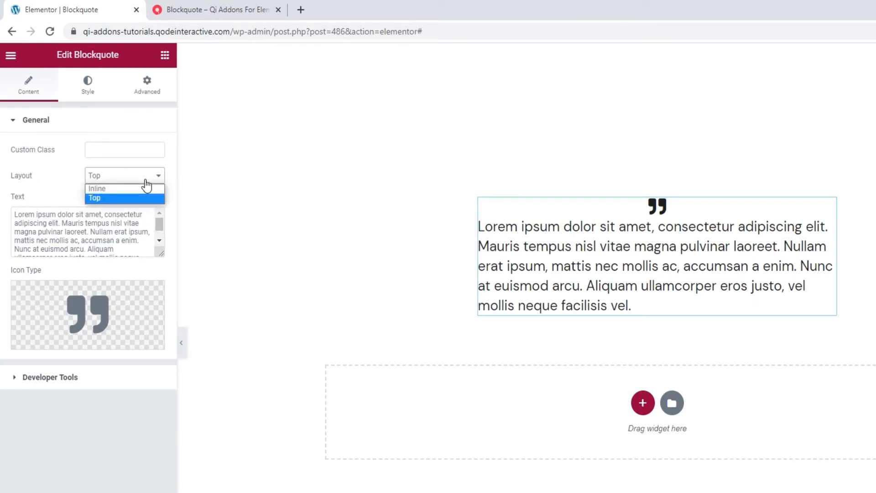
left_click(135, 189)
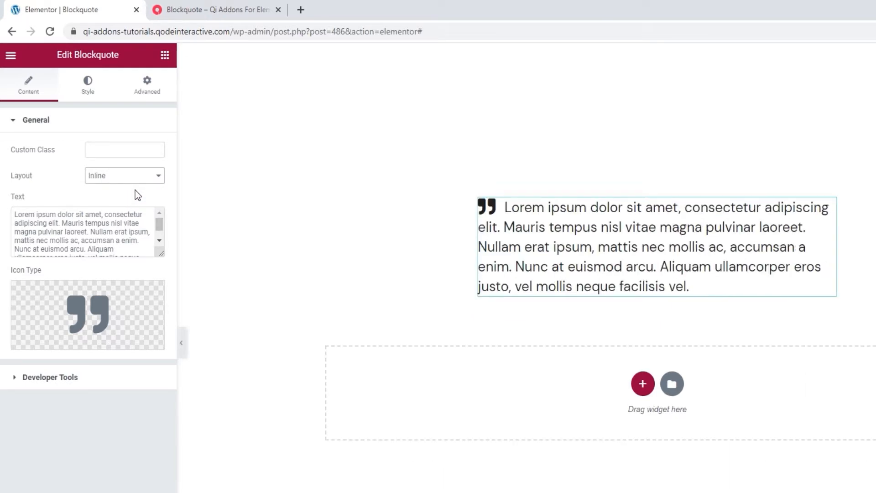
left_click(132, 179)
left_click(128, 197)
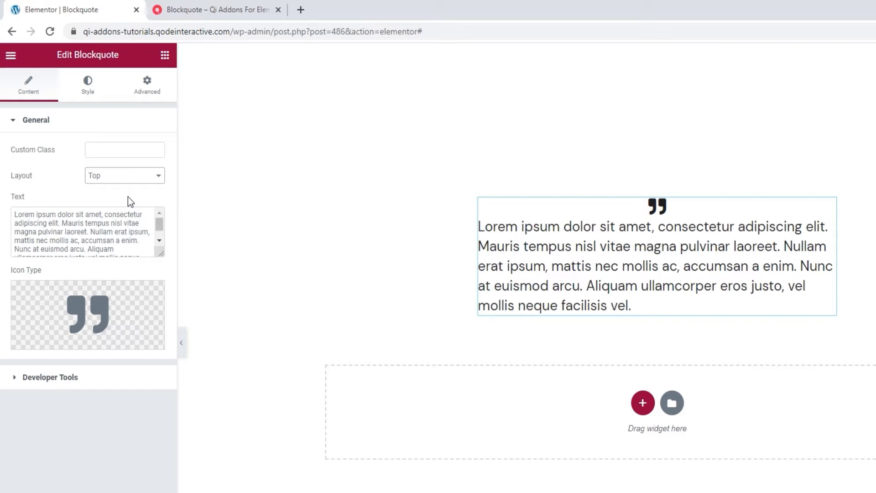
Step: Replace the placeholder quote with the text beginning "Display quotes that set themselves apart" and ending "alter typography, text, colors & more"
triple_click(116, 222)
type("Display quotes that set themselves")
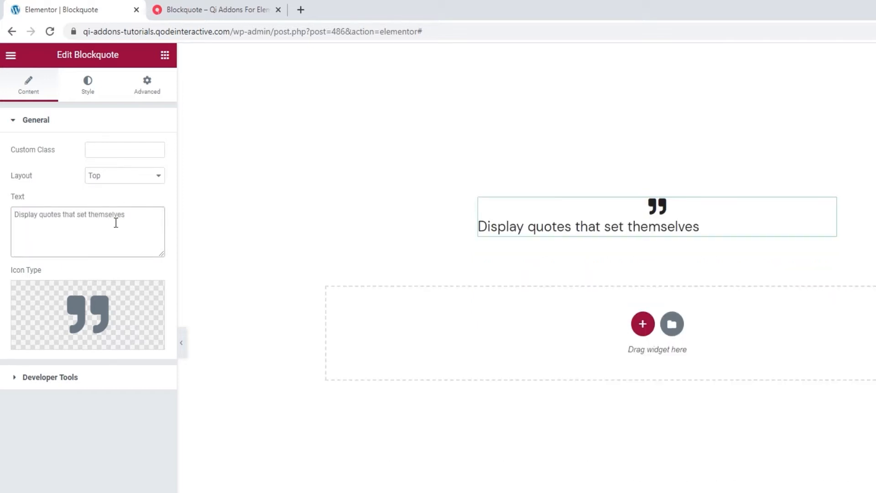
type(" apart from the rest of your textual content in a striking manner. All you need to do is provide")
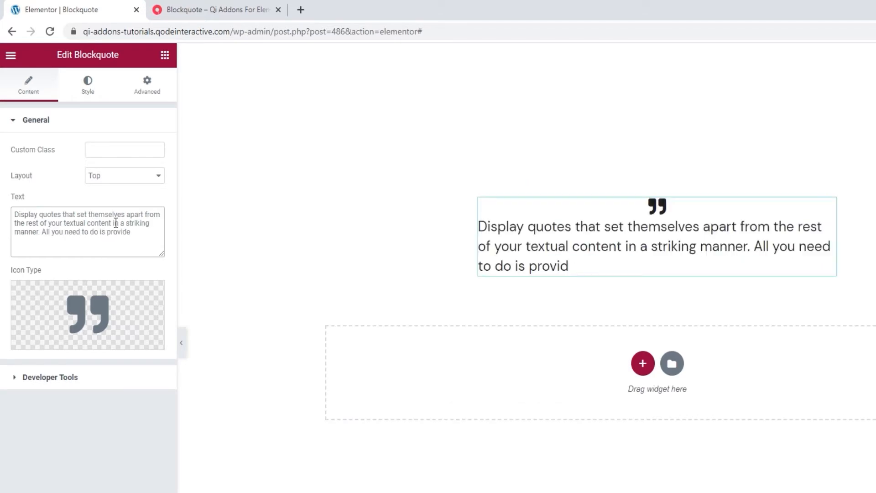
type(" the quote and stylize the text the way you desire - alter typography, text, colors & more")
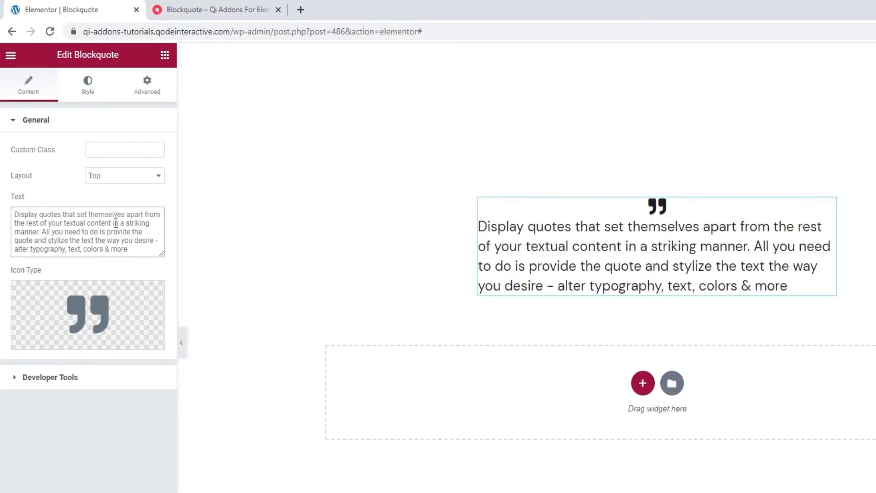
Step: Look at the icon library available for the blockquote's icon and close it
mouse_move(111, 296)
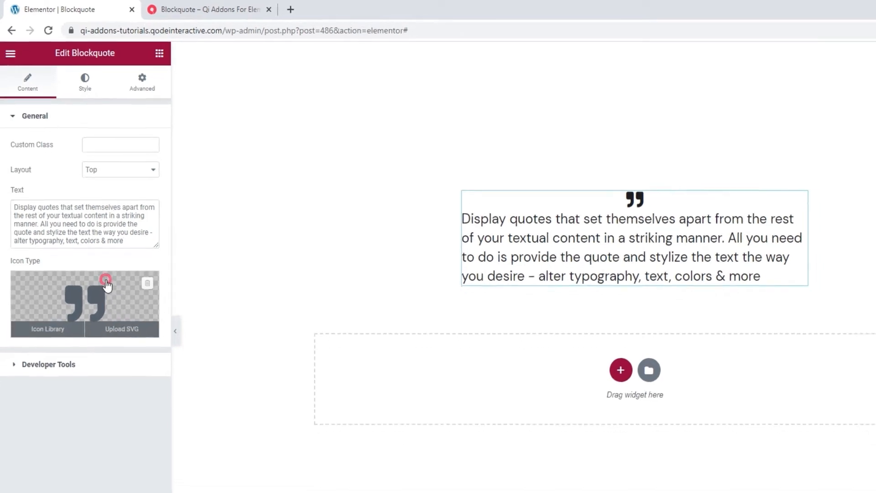
left_click(111, 295)
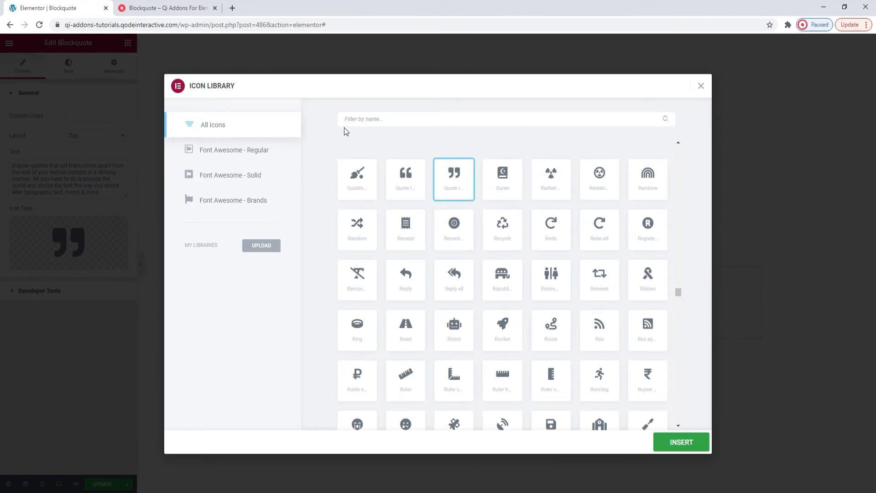
left_click(701, 88)
Step: Use the uploaded blockquote-icon.svg from the media library as the blockquote's icon
mouse_move(98, 264)
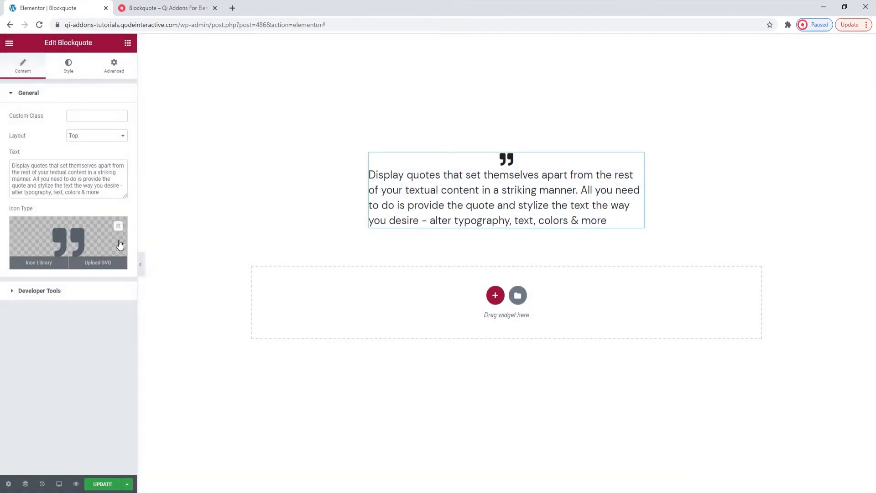
left_click(100, 263)
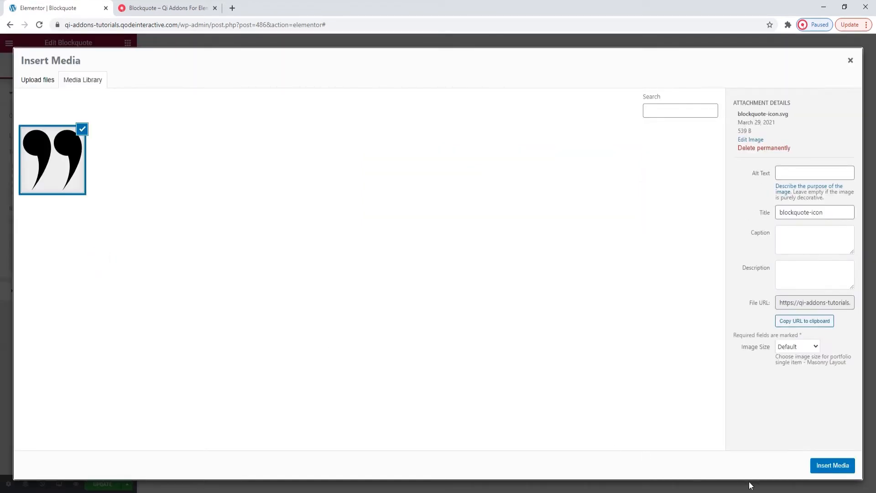
left_click(812, 472)
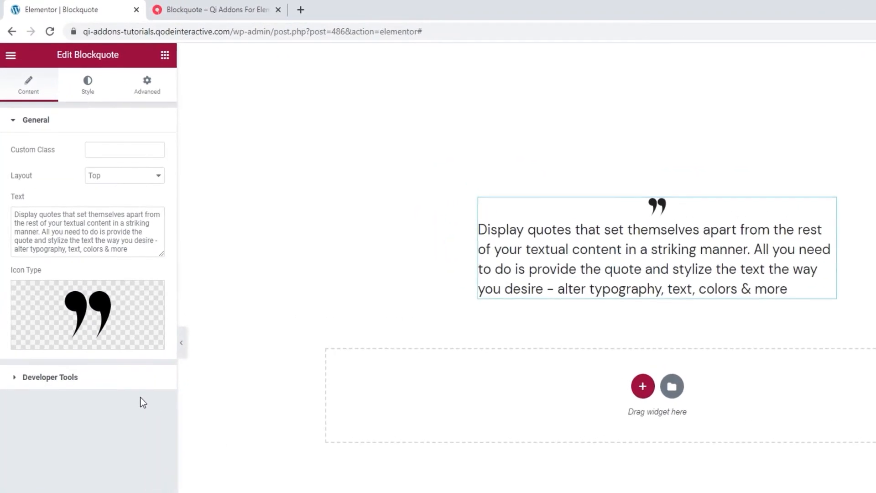
Step: Show the blockquote's shortcode snippet in the developer options, review it and set the snippet display back to No
left_click(106, 380)
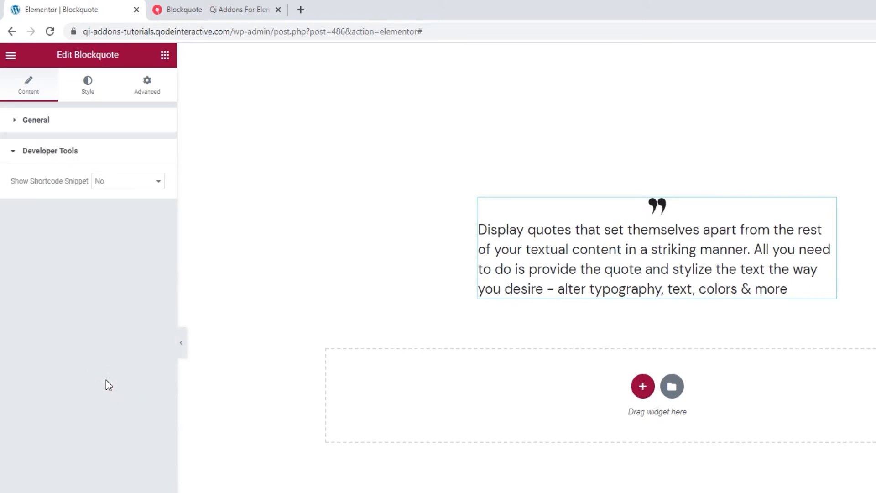
left_click(123, 180)
left_click(122, 203)
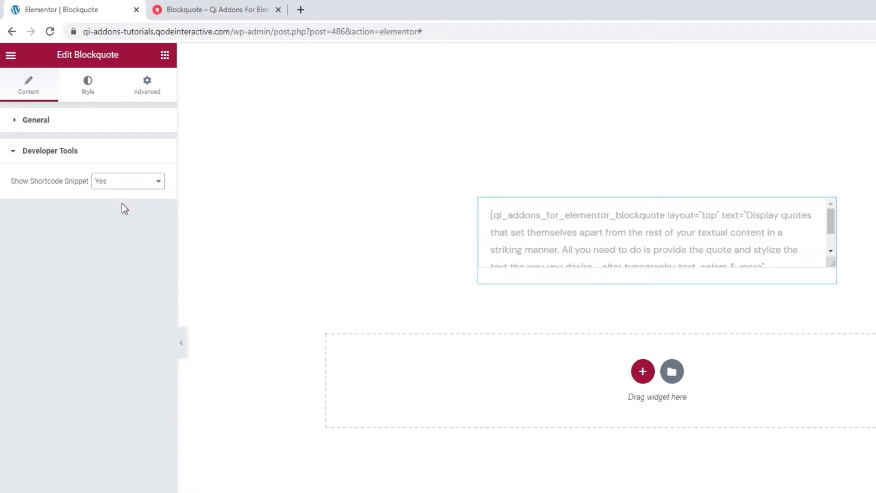
scroll(649, 227, "down", 2)
scroll(651, 227, "up", 2)
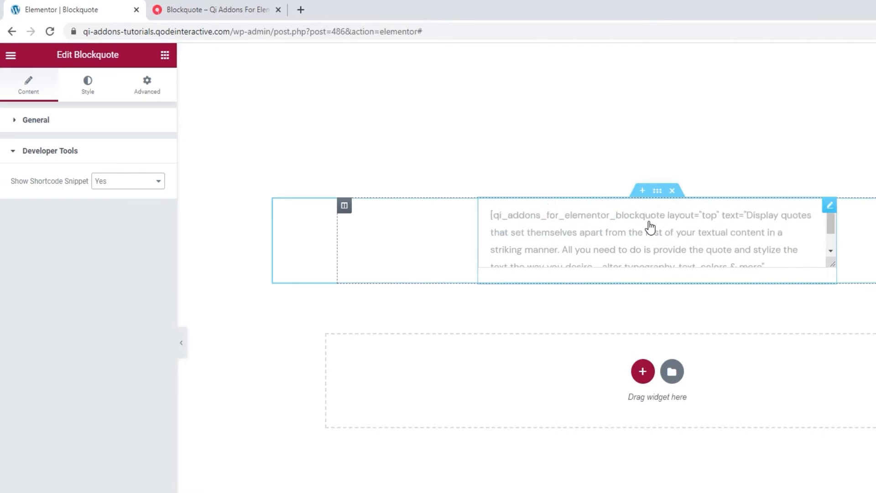
left_click(133, 180)
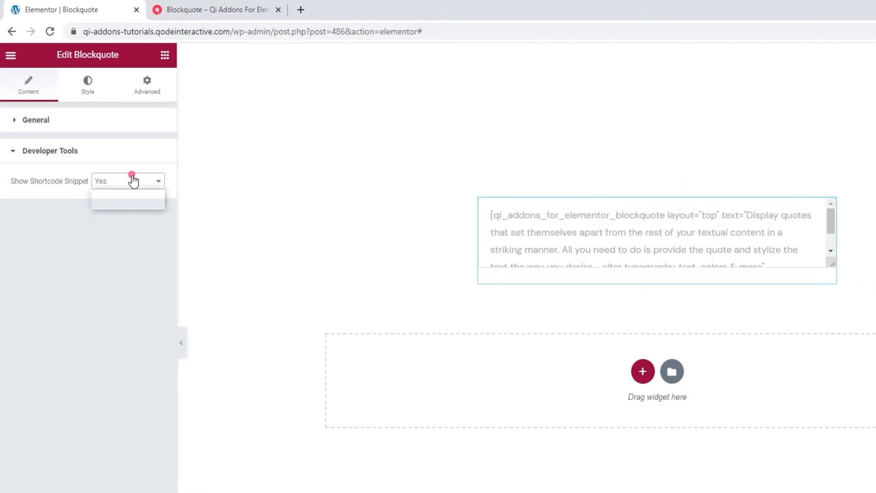
left_click(131, 195)
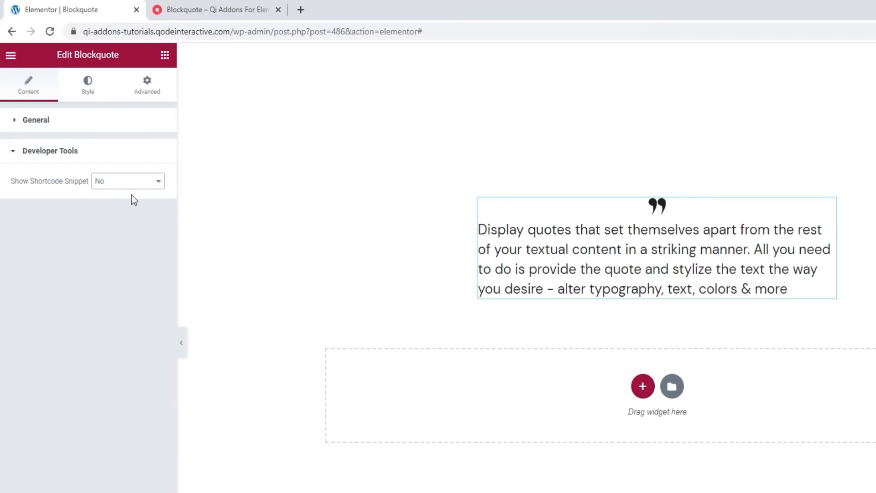
Step: Try right alignment in the blockquote's style settings and settle on center alignment
left_click(91, 101)
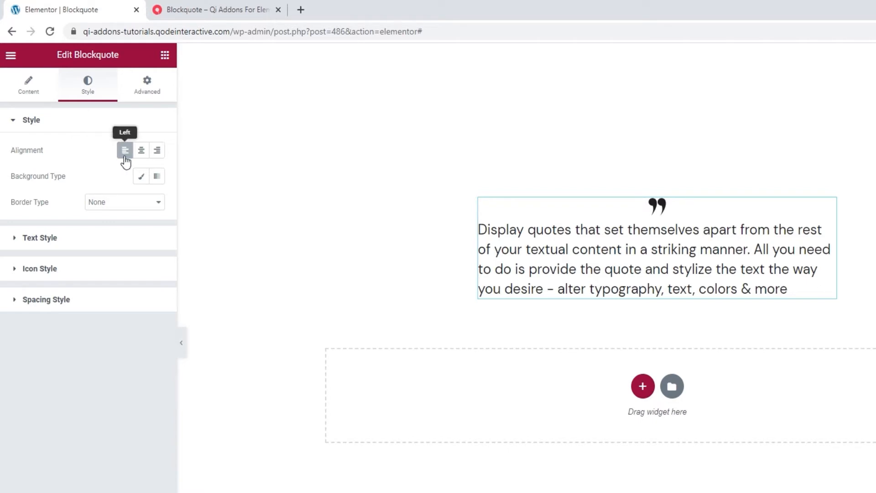
left_click(141, 153)
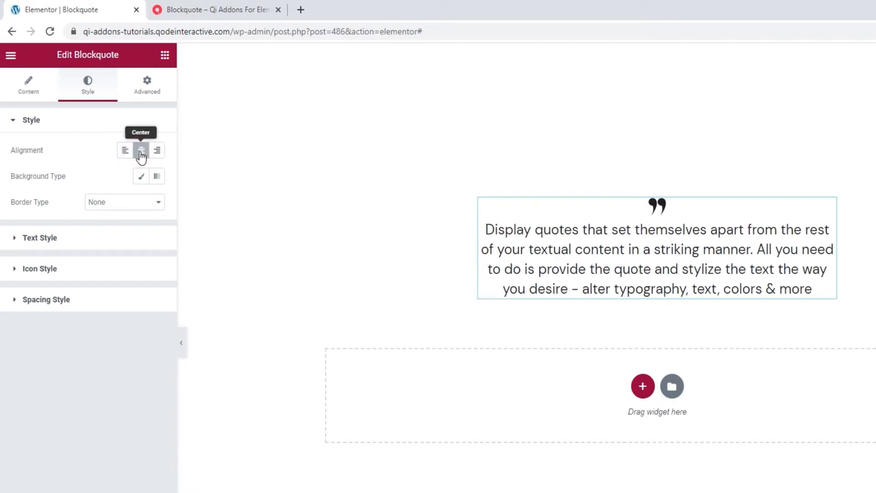
left_click(156, 154)
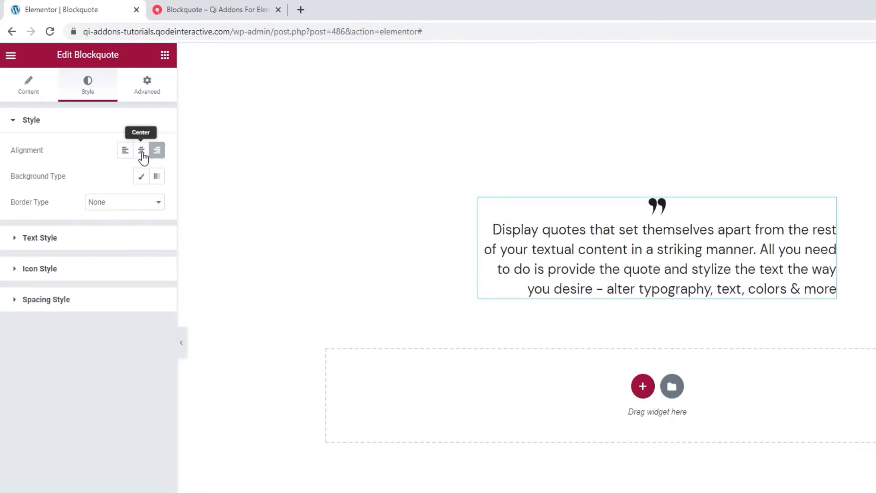
left_click(141, 155)
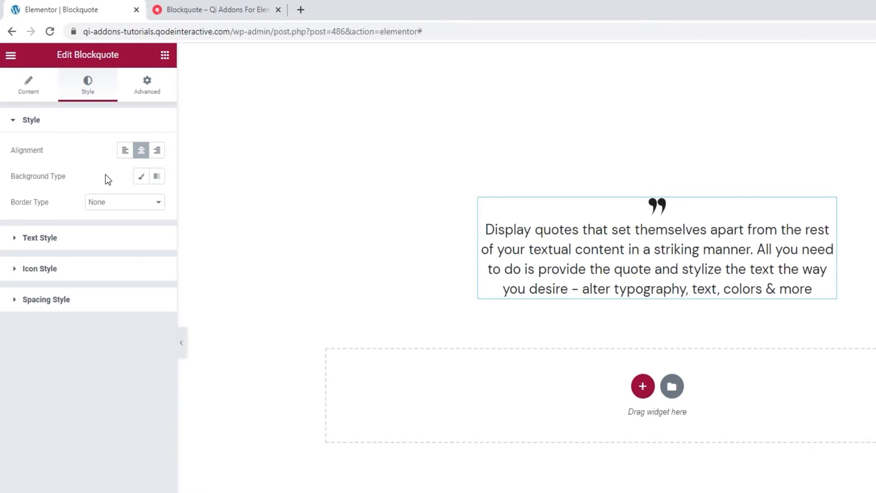
Step: Try a classic solid background color on the blockquote and reset the color
left_click(141, 176)
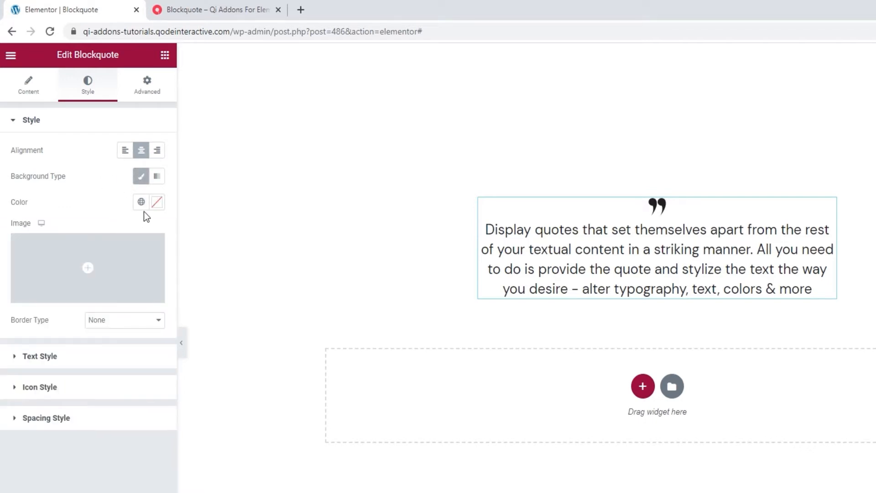
left_click(156, 202)
left_click(124, 271)
left_click_drag(114, 271, 59, 263)
left_click(124, 225)
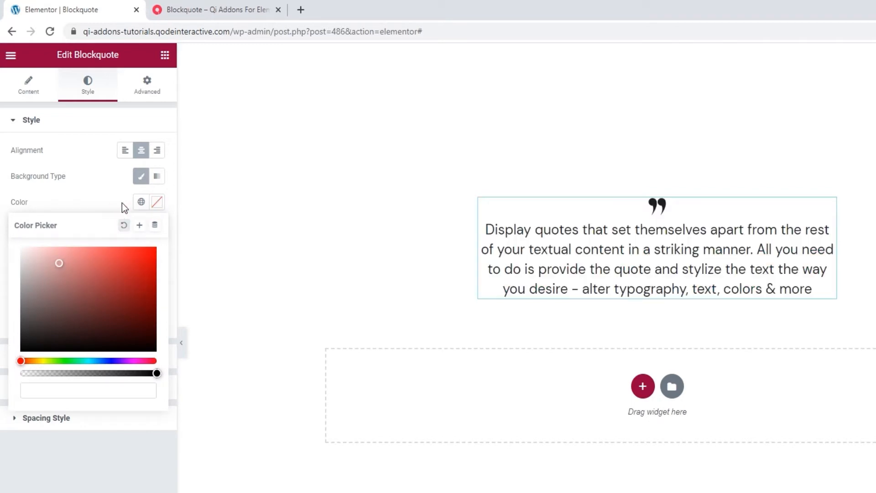
left_click(122, 201)
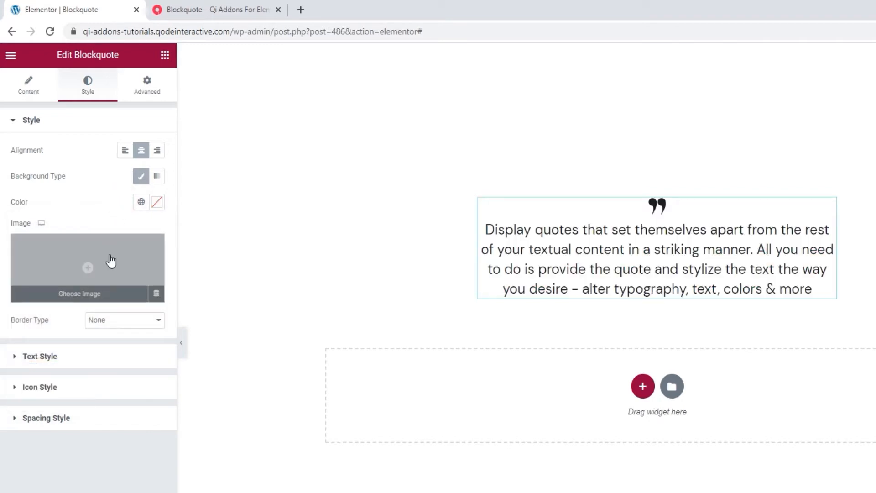
Step: Give the blockquote a gradient background and set its first color to light pink #EFC0C0
left_click(157, 177)
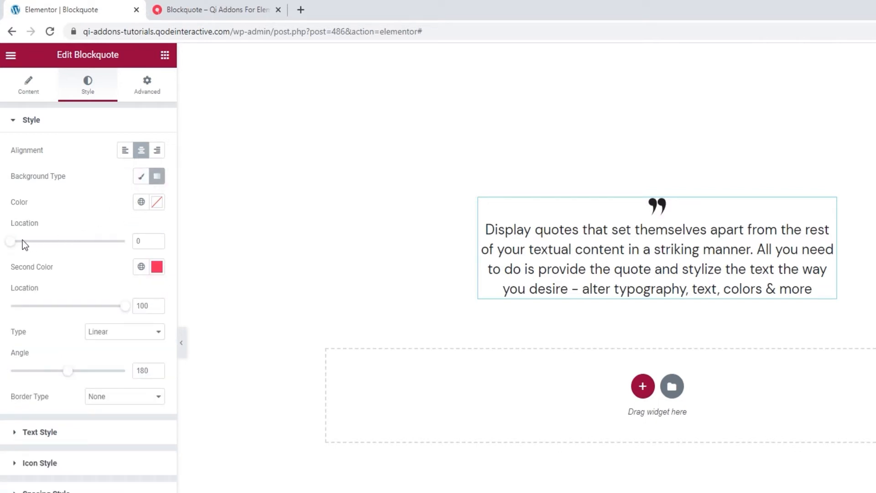
left_click(156, 201)
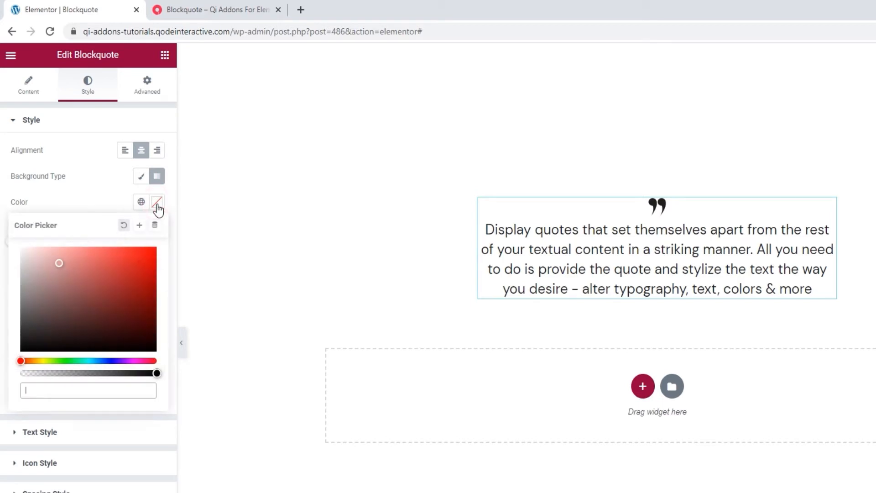
left_click_drag(63, 273, 47, 253)
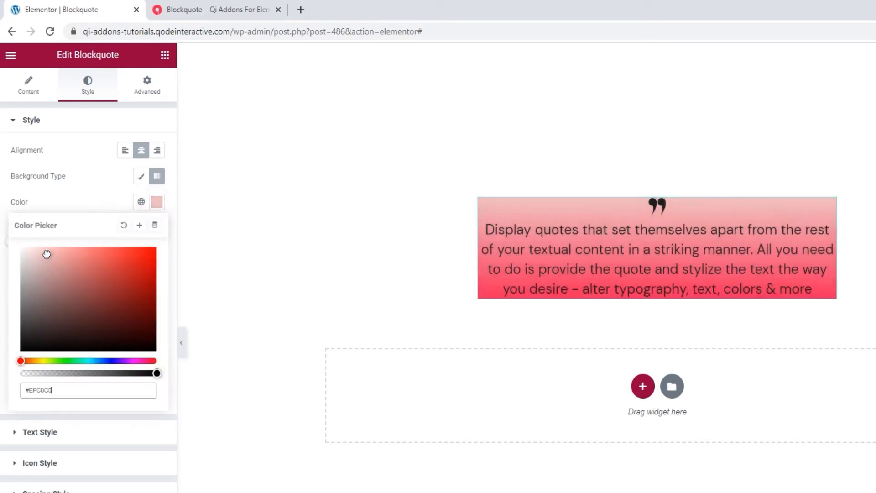
left_click(90, 207)
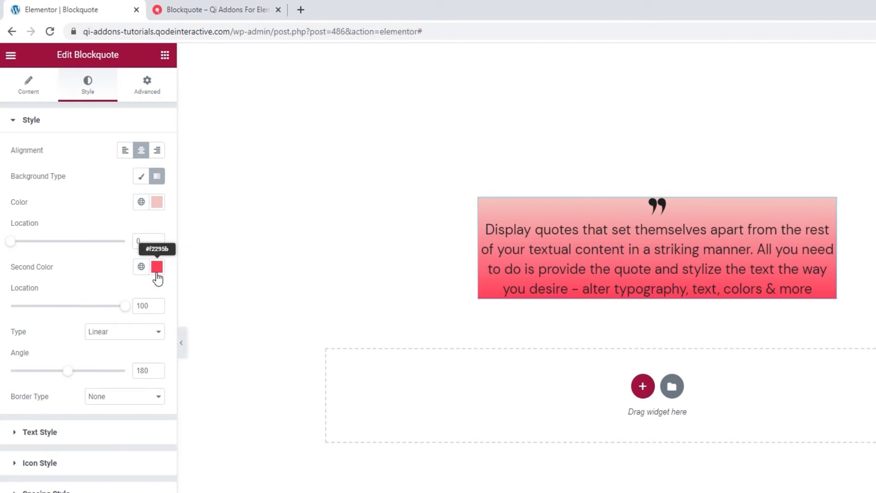
Step: Try moving the gradient's first color location to about 66 and return it to 0
left_click_drag(10, 241, 92, 255)
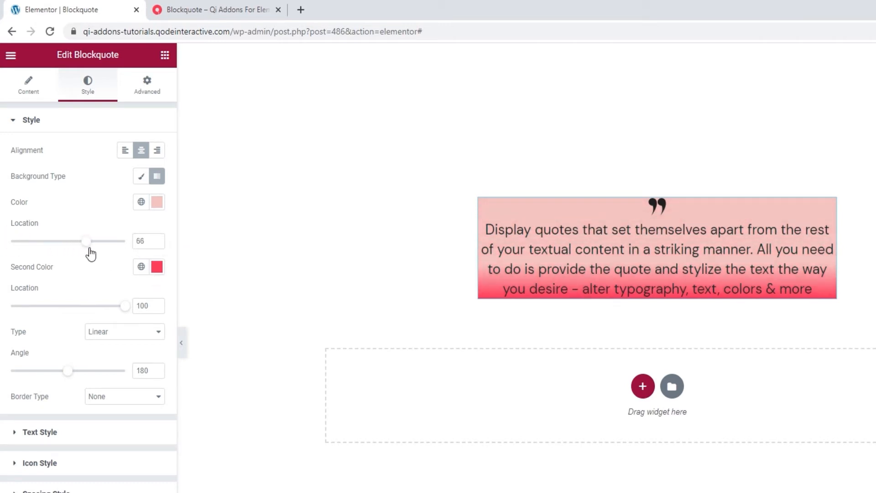
left_click_drag(92, 254, 2, 243)
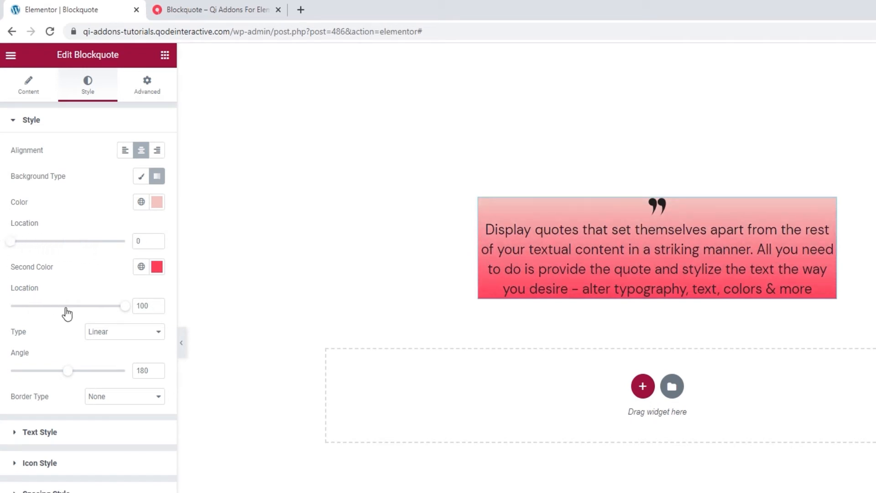
Step: Keep the blockquote background's gradient type as Linear and set its angle to 110
mouse_move(128, 305)
left_mouse_down()
mouse_move(60, 307)
mouse_move(129, 307)
left_mouse_up()
left_click(127, 336)
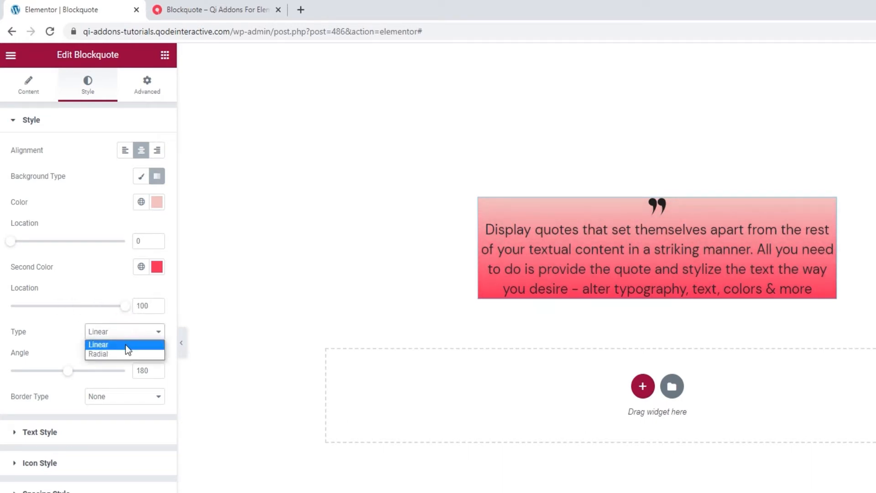
left_click(114, 344)
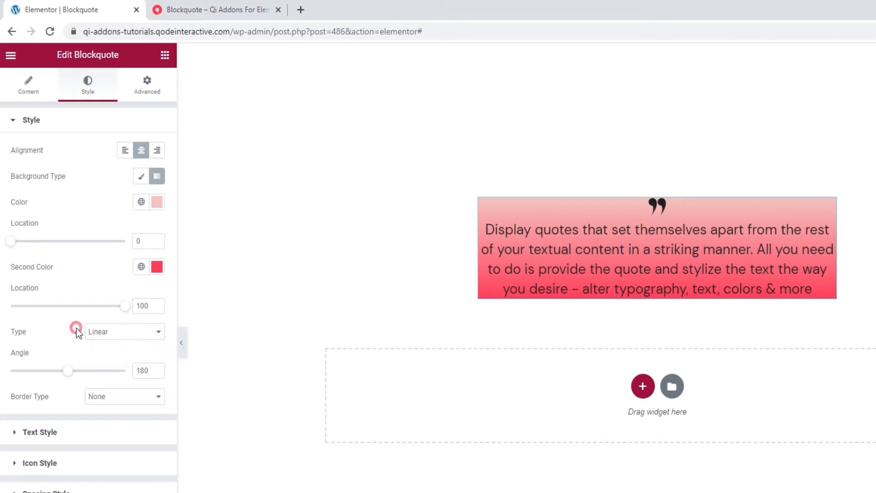
left_click_drag(72, 376, 48, 365)
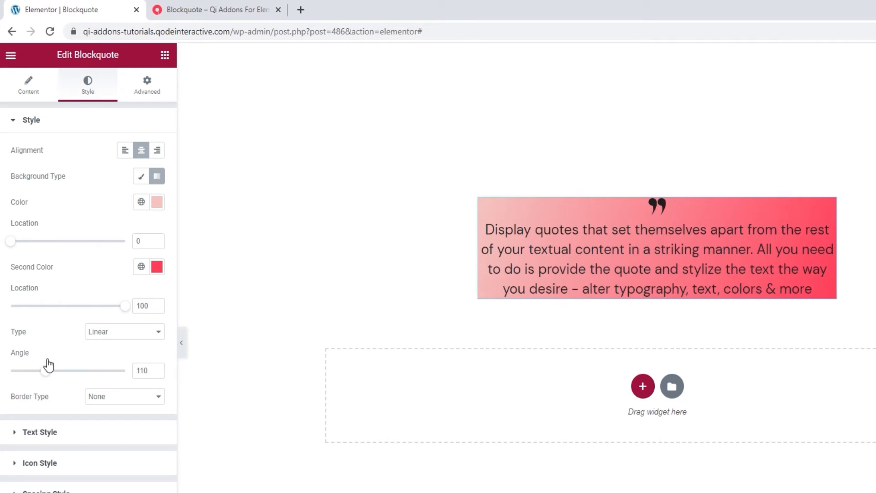
Step: Change the gradient type to Radial, try the Center Left and Top Right positions, and settle on Bottom Right
left_click(109, 336)
left_click(112, 352)
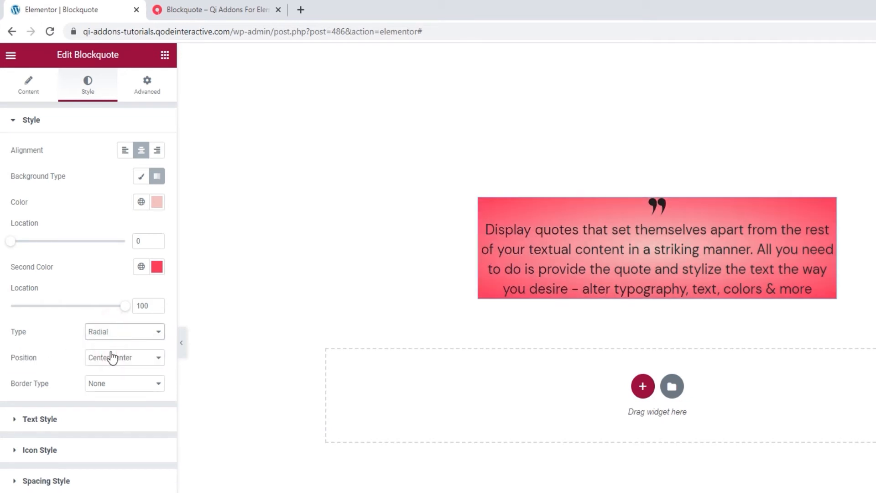
left_click(139, 365)
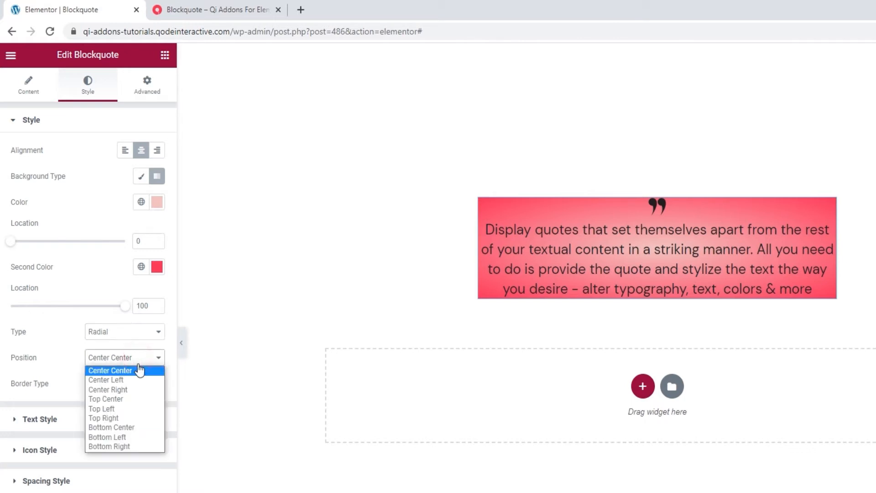
left_click(145, 380)
left_click(140, 359)
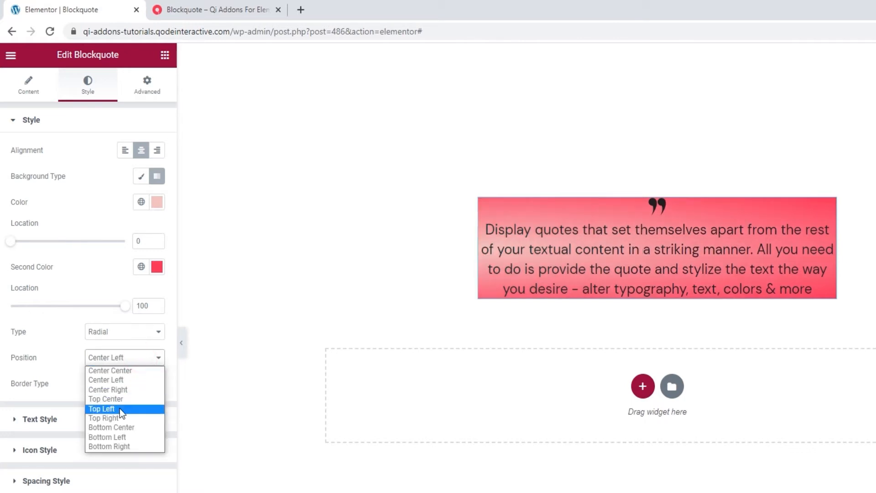
left_click(120, 409)
left_click(130, 365)
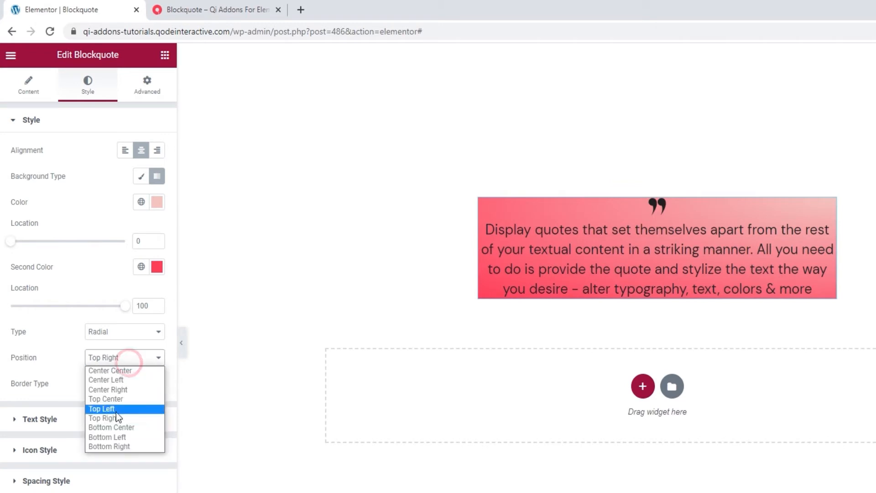
left_click(116, 444)
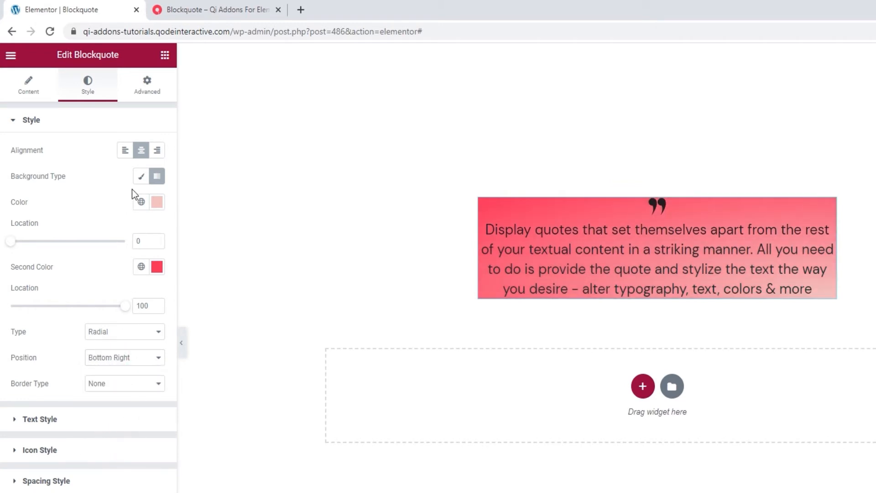
Step: Reset the first color of the blockquote's background gradient
left_click(161, 206)
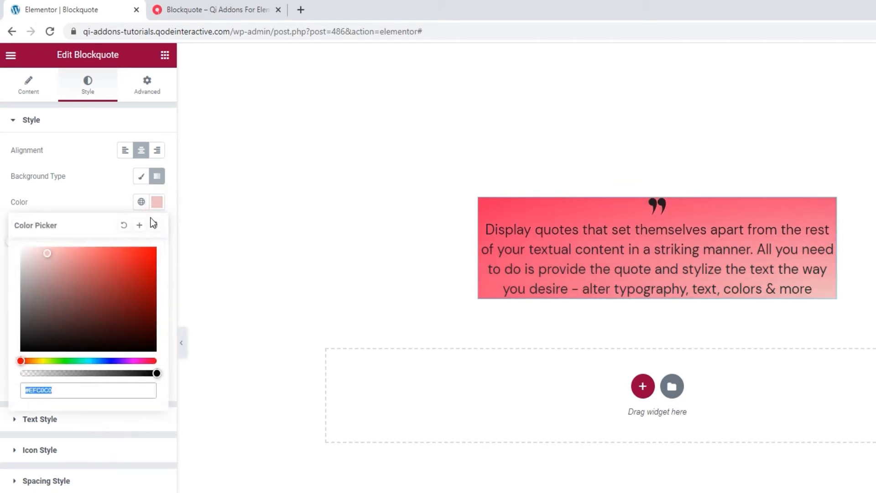
left_click(122, 223)
left_click(114, 191)
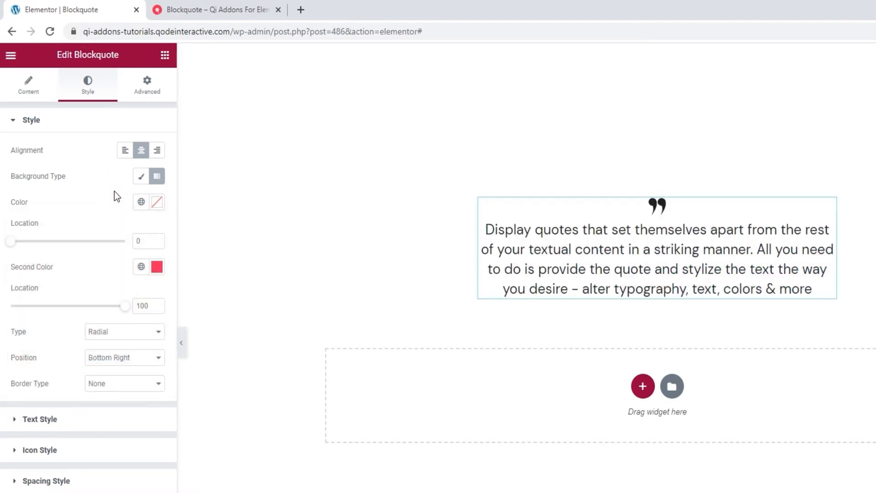
Step: Give the blockquote a Solid border with a width of 3 on all sides
left_click(118, 387)
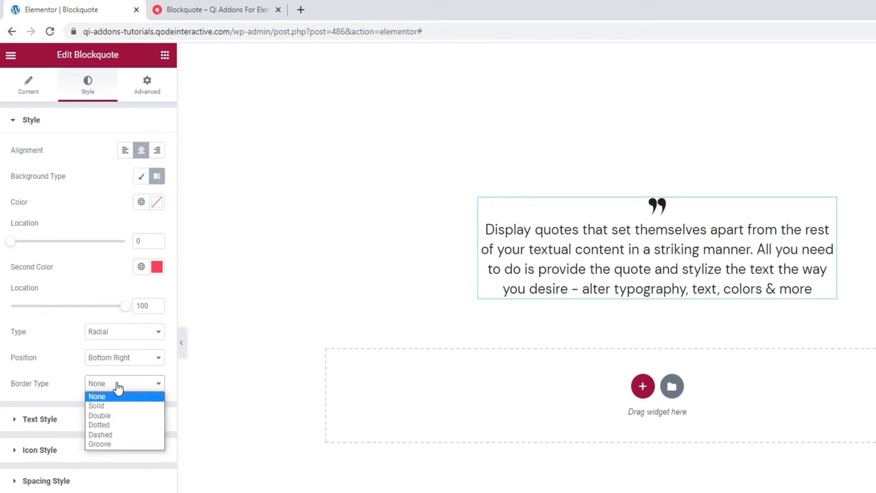
left_click(113, 405)
left_click(37, 423)
left_click(36, 420)
left_click(37, 420)
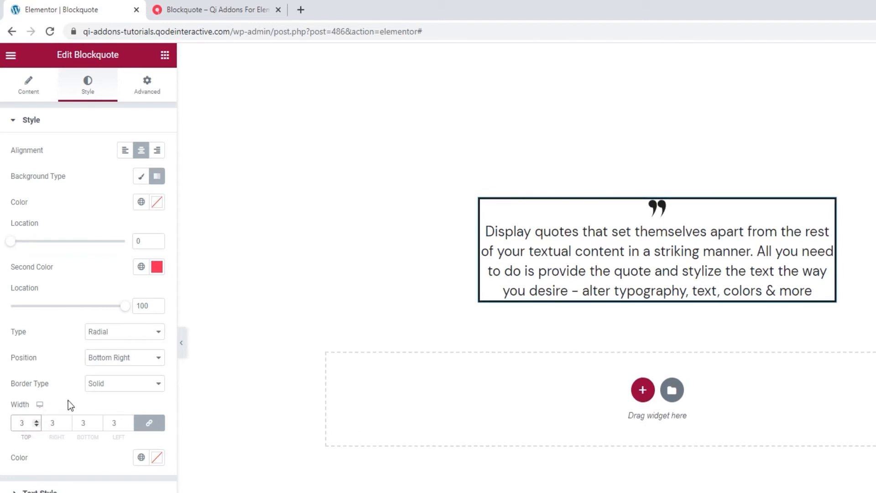
Step: Try the Double, Dotted, Dashed and Groove border types on the blockquote
left_click(96, 383)
left_click(116, 415)
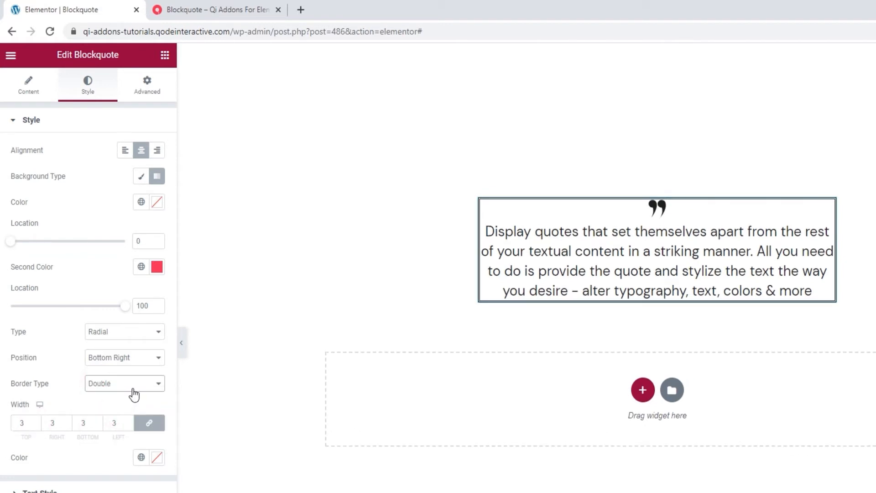
left_click(132, 386)
left_click(116, 425)
left_click(126, 384)
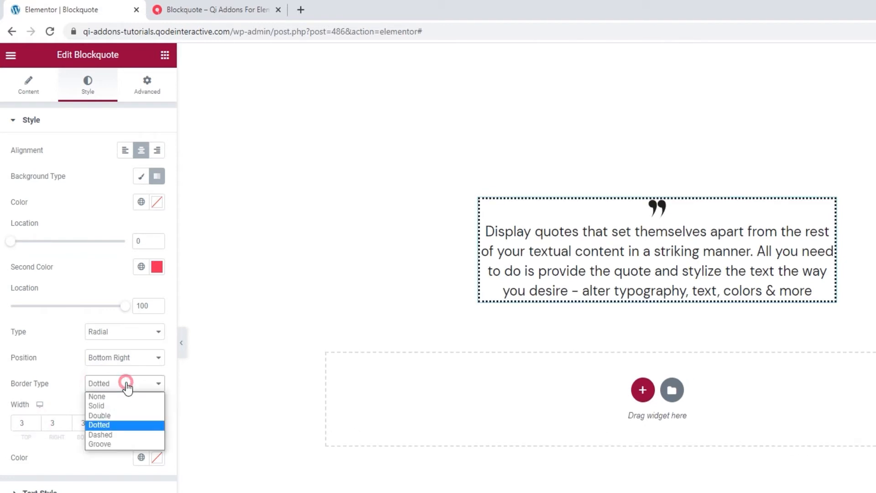
left_click(116, 435)
left_click(124, 386)
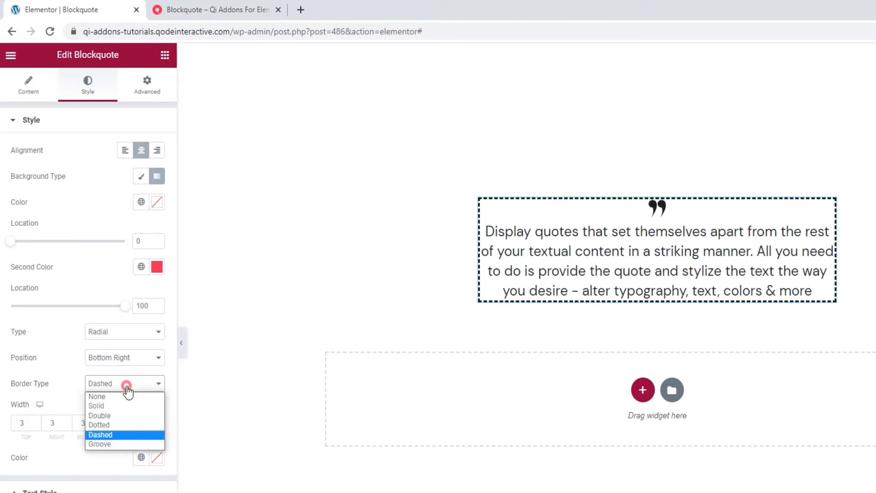
left_click(119, 440)
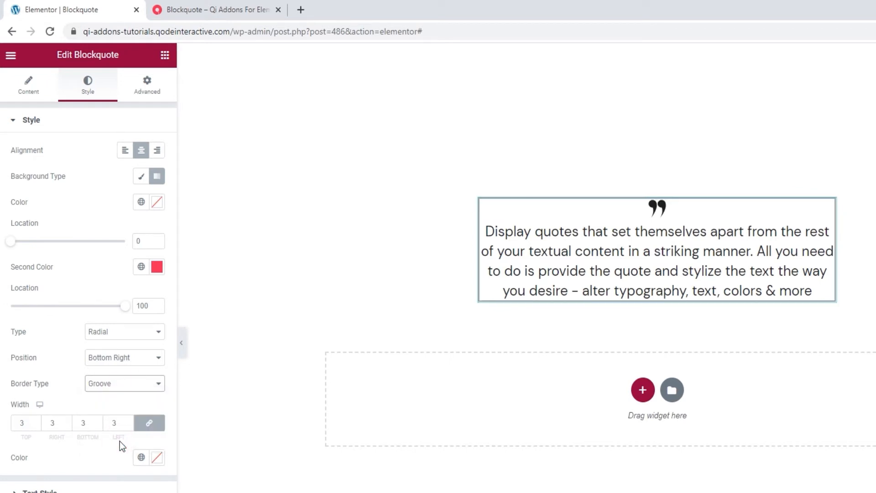
Step: Try a custom border color, reset it, and set the blockquote's border type back to None
left_click(156, 458)
left_click(122, 348)
left_click_drag(122, 347, 29, 303)
left_click(123, 261)
left_click(104, 452)
left_click(133, 384)
left_click(130, 397)
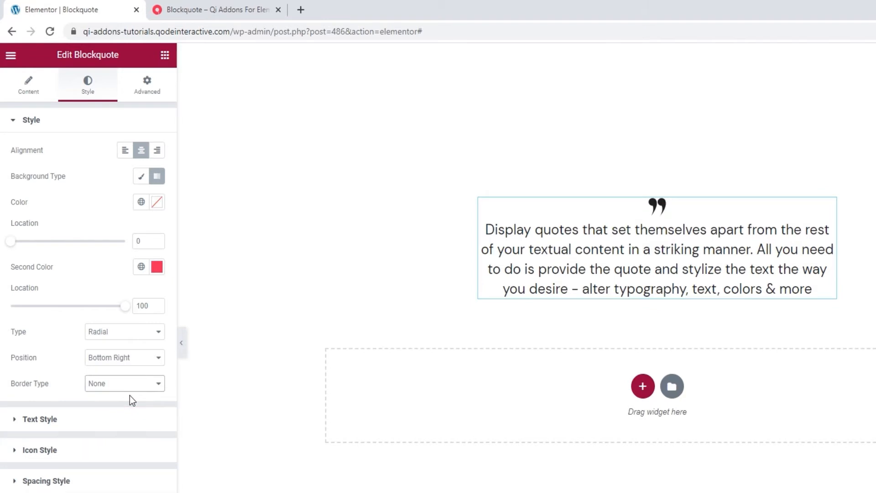
Step: Open the blockquote's text style settings and examine the available text tags, keeping H4
left_click(104, 420)
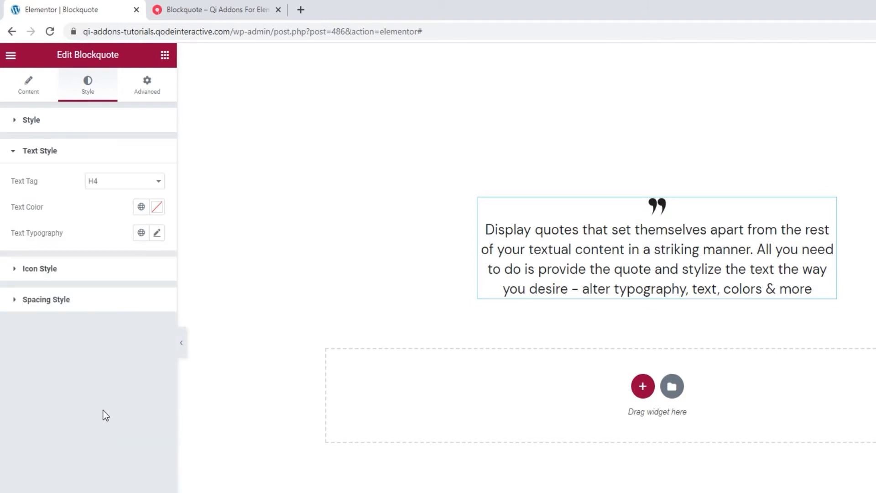
left_click(94, 185)
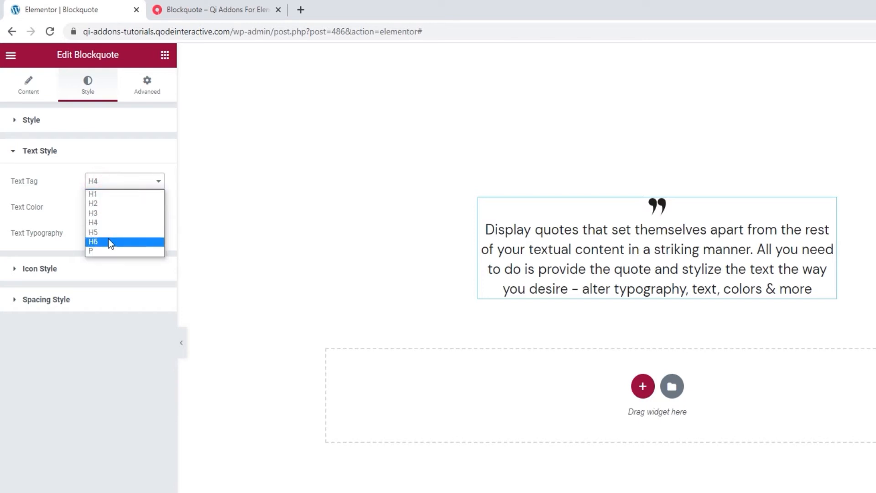
left_click(75, 213)
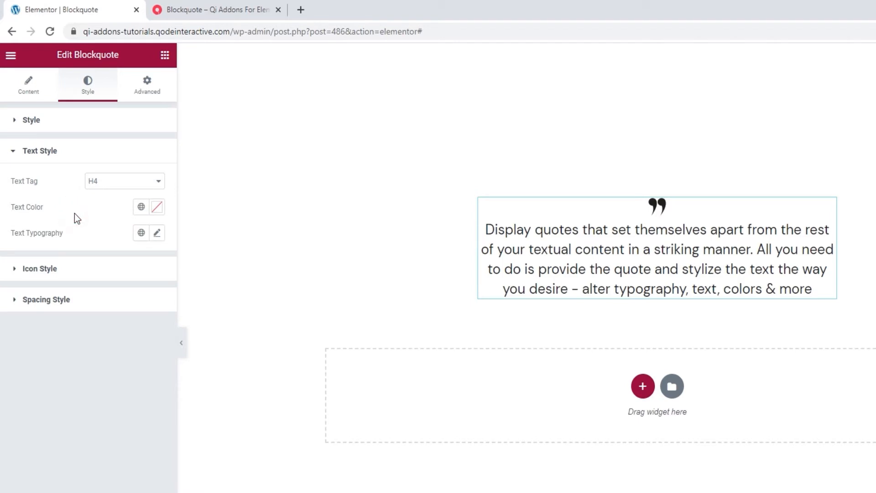
Step: Try a red text color on the blockquote and reset the color
left_click(155, 211)
left_click(127, 277)
left_click_drag(127, 277, 104, 272)
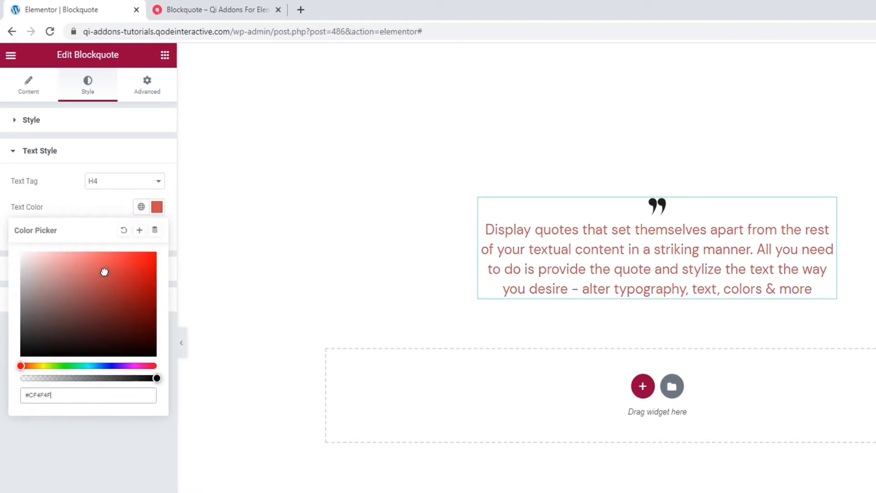
left_click(123, 230)
left_click(115, 203)
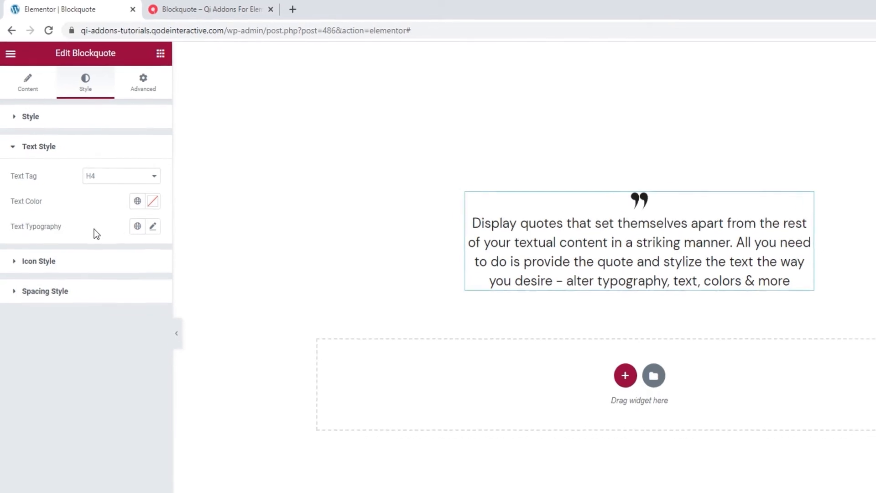
Step: Set the font family of the blockquote's text typography to DM Serif Text
left_click(157, 233)
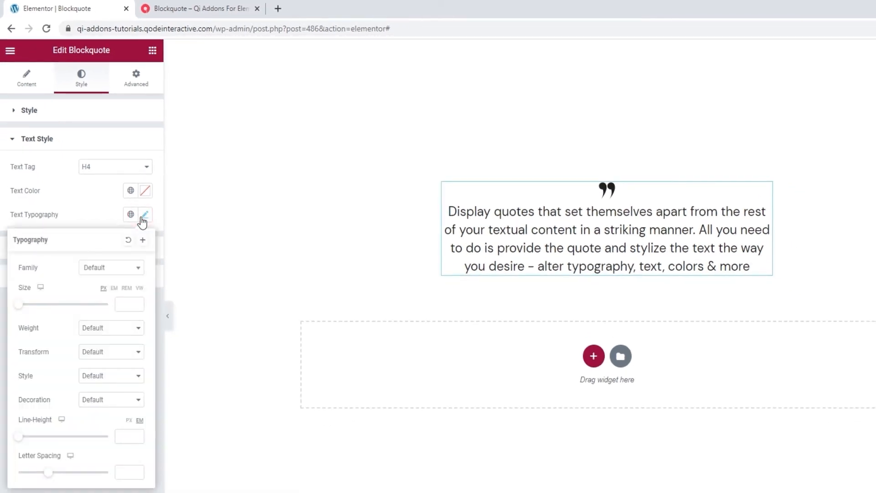
left_click(122, 267)
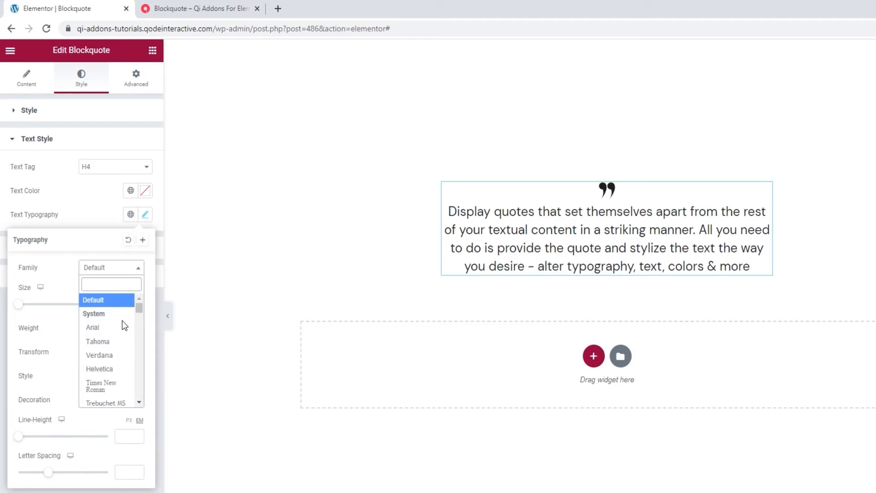
scroll(120, 320, "down", 3)
scroll(120, 338, "up", 3)
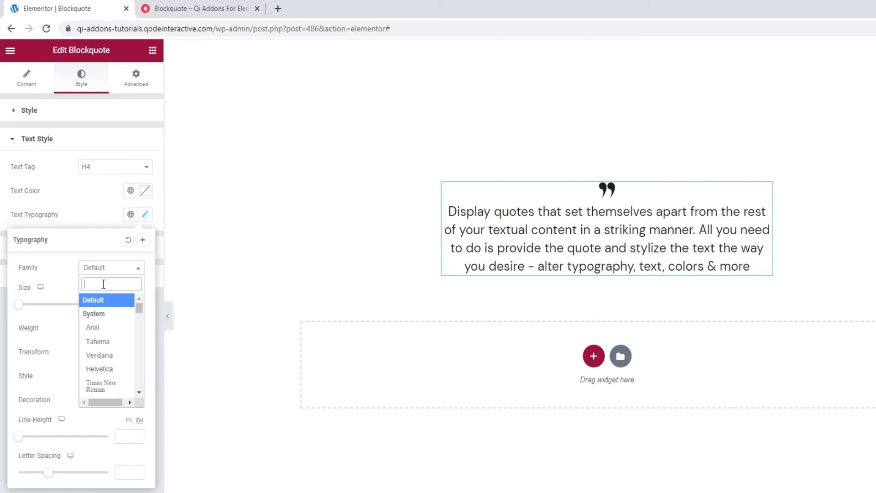
type("DM serif")
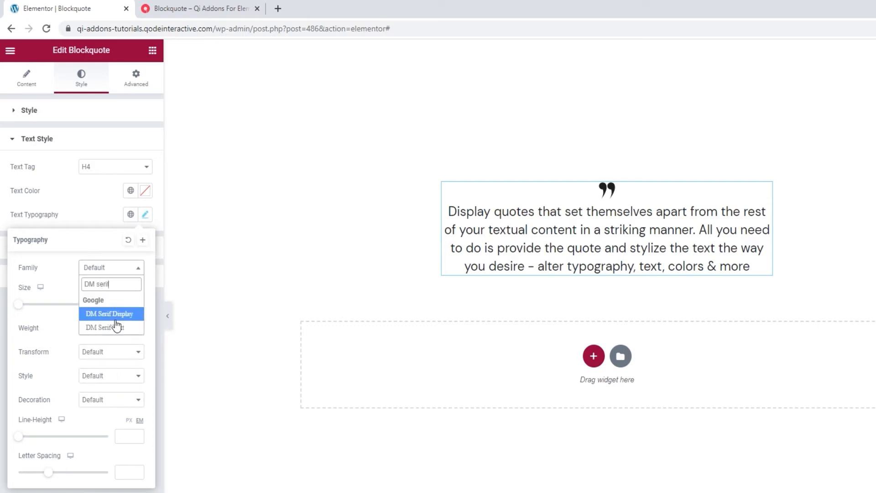
left_click(118, 328)
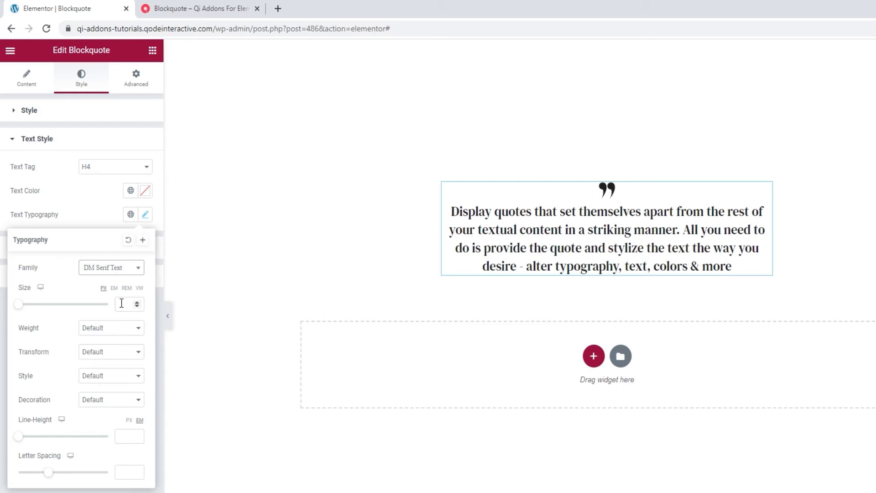
Step: Try a font size of 33 px for the quote text and clear the size value
left_click_drag(20, 310, 33, 309)
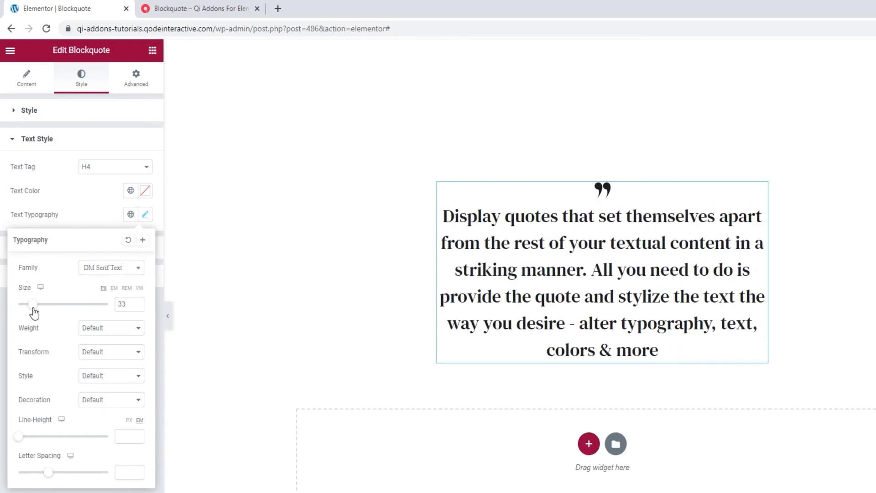
double_click(126, 305)
key("BackSpace")
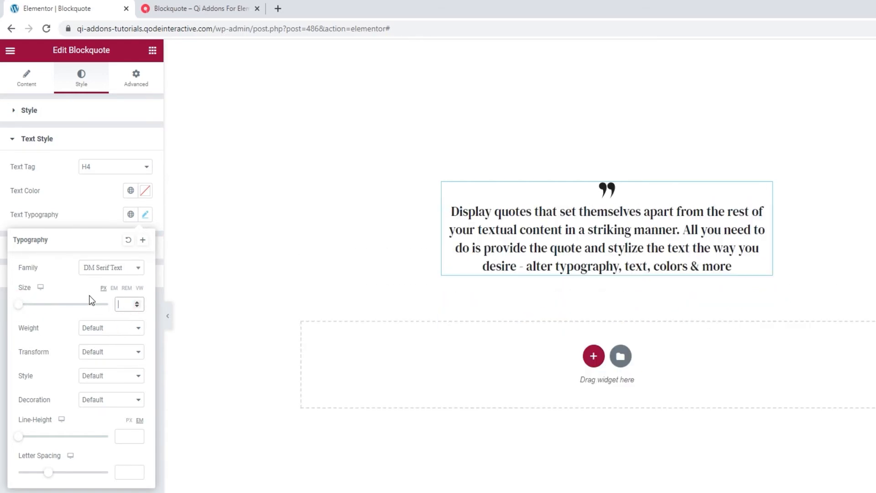
Step: Try the 200 and Bold font weights on the quote text and return the weight to Default
left_click(82, 328)
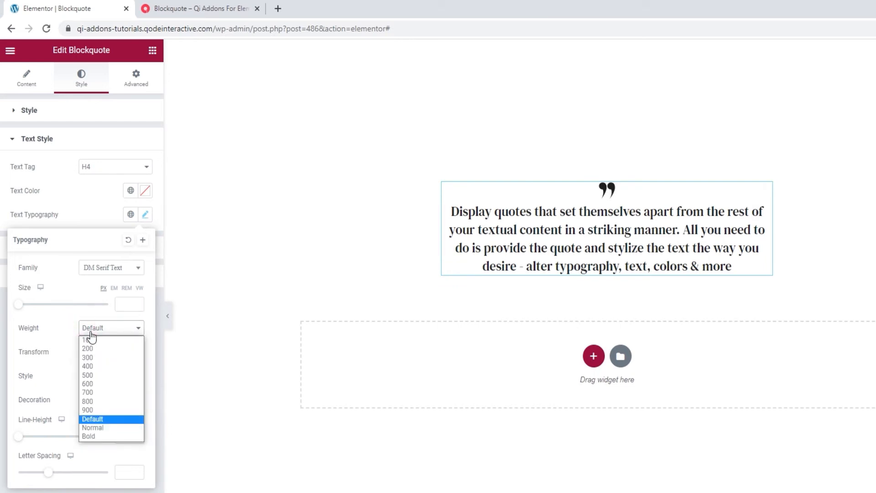
left_click(97, 349)
left_click(108, 331)
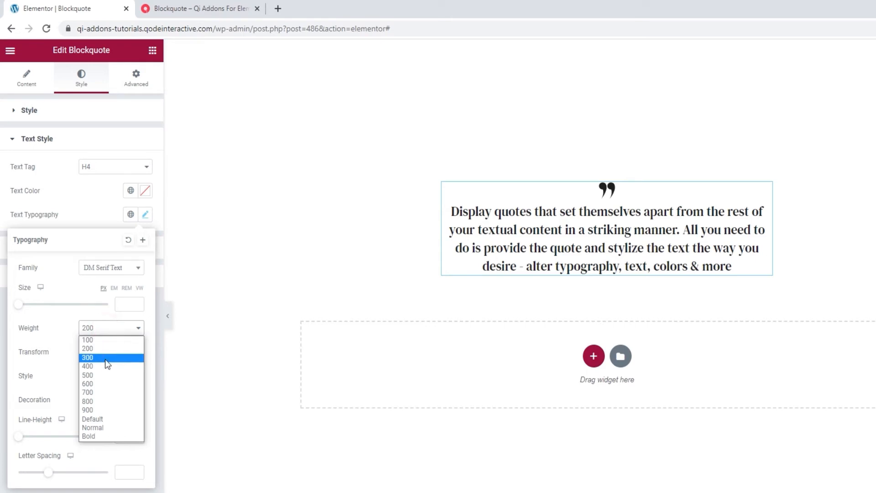
left_click(105, 438)
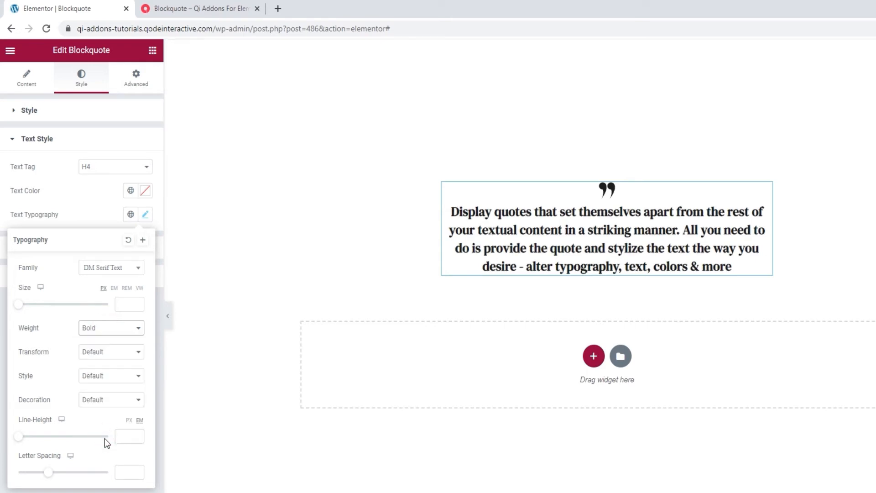
left_click(118, 332)
left_click(114, 416)
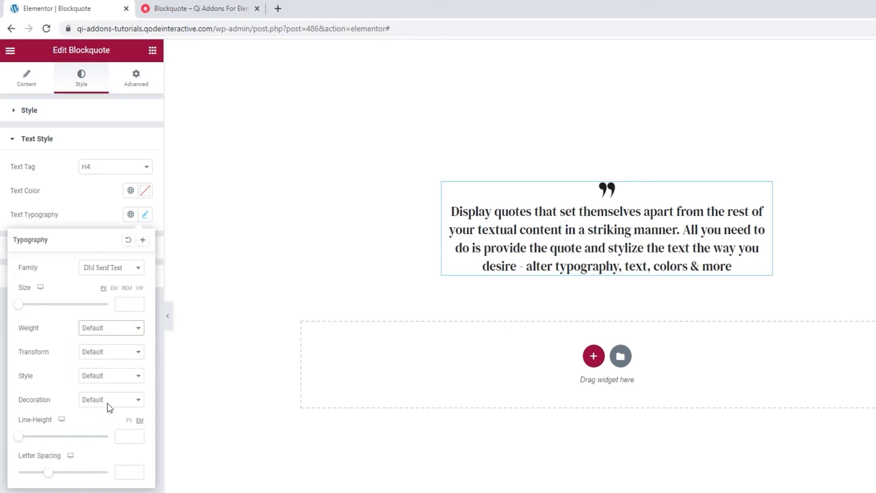
Step: Try the Uppercase, Lowercase, Capitalize and Normal text transforms on the quote text and return the transform to Default
left_click(108, 353)
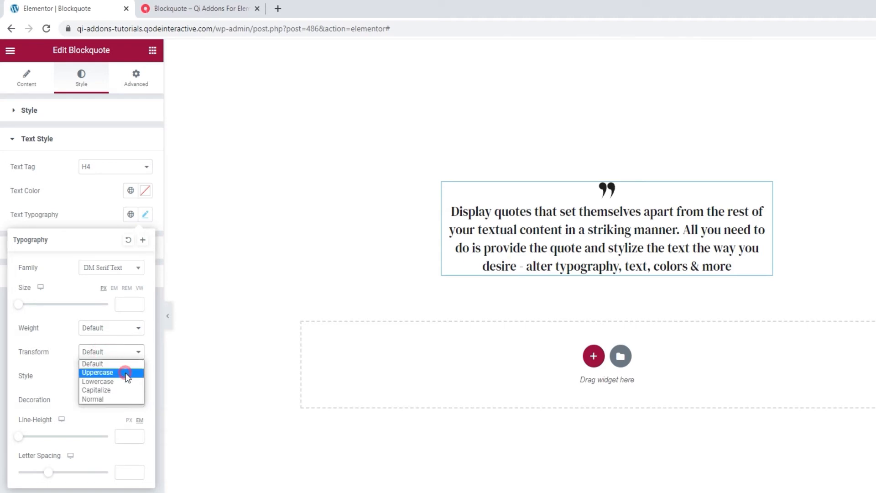
left_click(125, 372)
left_click(120, 354)
left_click(117, 379)
left_click(118, 353)
left_click(123, 390)
left_click(121, 352)
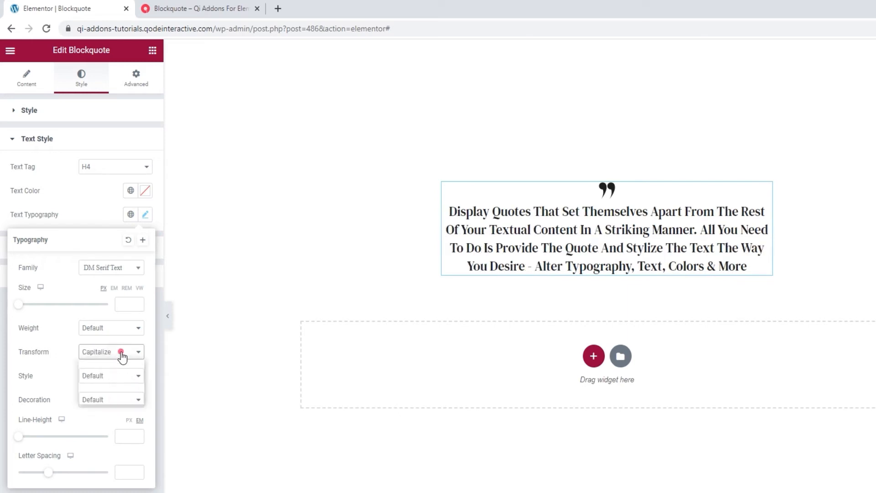
left_click(112, 398)
left_click(114, 352)
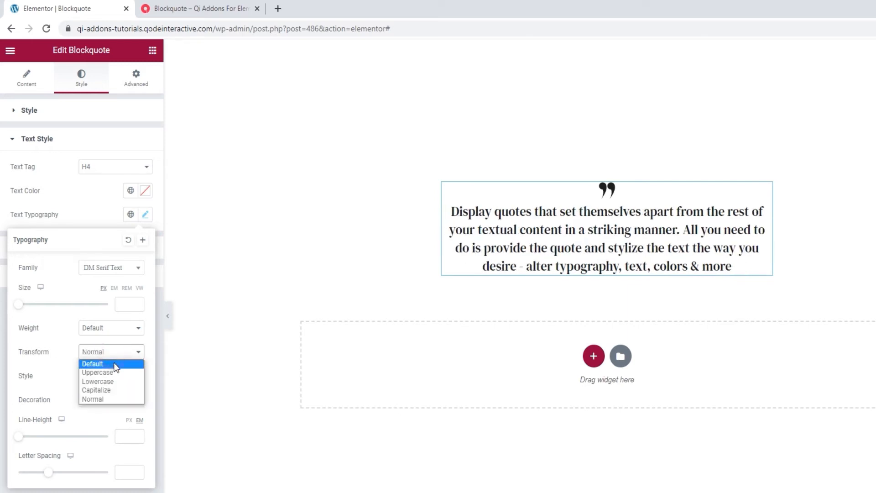
left_click(116, 365)
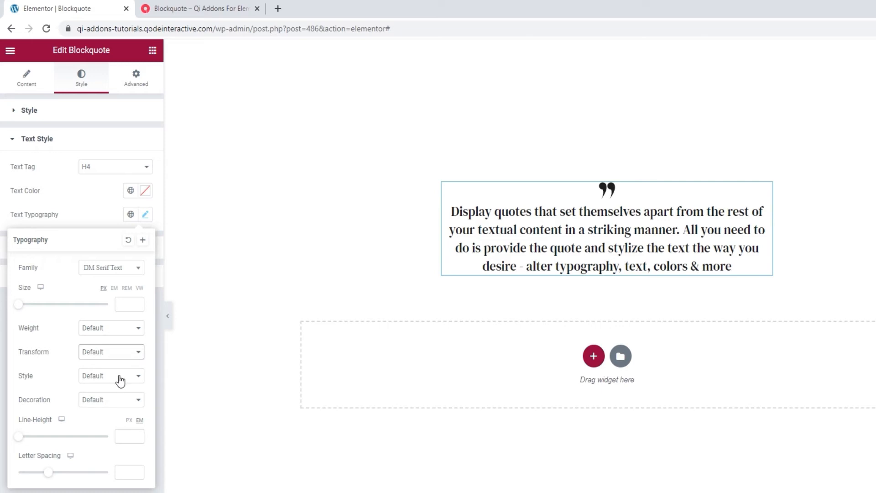
Step: Compare the Normal, Italic and Oblique font styles on the quote text and set the style to Italic
left_click(120, 377)
left_click(127, 394)
left_click(124, 380)
left_click(120, 405)
left_click(114, 377)
left_click(120, 414)
left_click(115, 379)
left_click(121, 406)
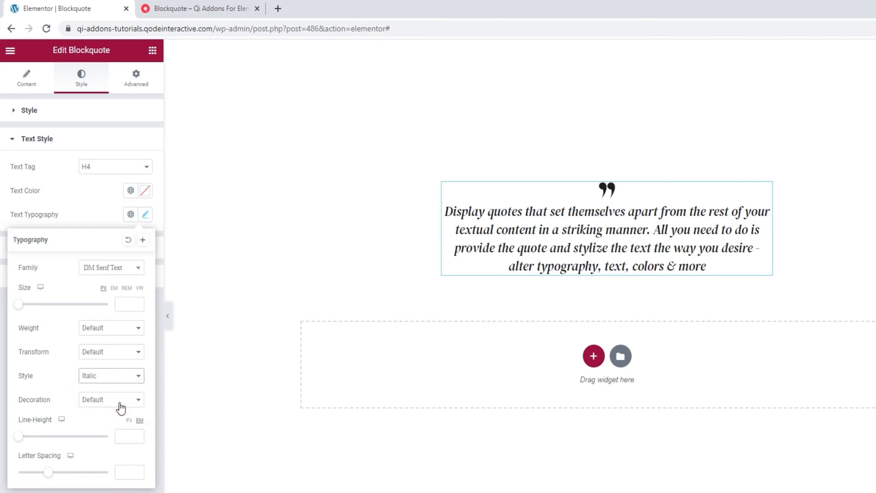
Step: Try the Underline, Overline, Line Through and None decorations on the quote text and return the decoration to Default
left_click(113, 400)
left_click(123, 421)
left_click(120, 401)
left_click(122, 429)
left_click(119, 405)
left_click(127, 437)
left_click(119, 402)
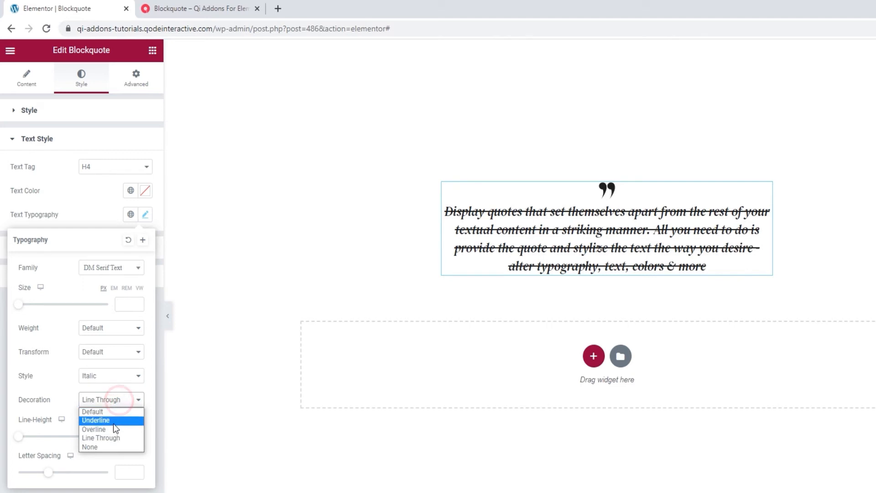
left_click(113, 447)
left_click(112, 400)
left_click(112, 411)
Step: Try a line height of 1.7 em and a letter spacing of 1.3 on the quote text, clearing each value
left_click_drag(19, 436, 35, 441)
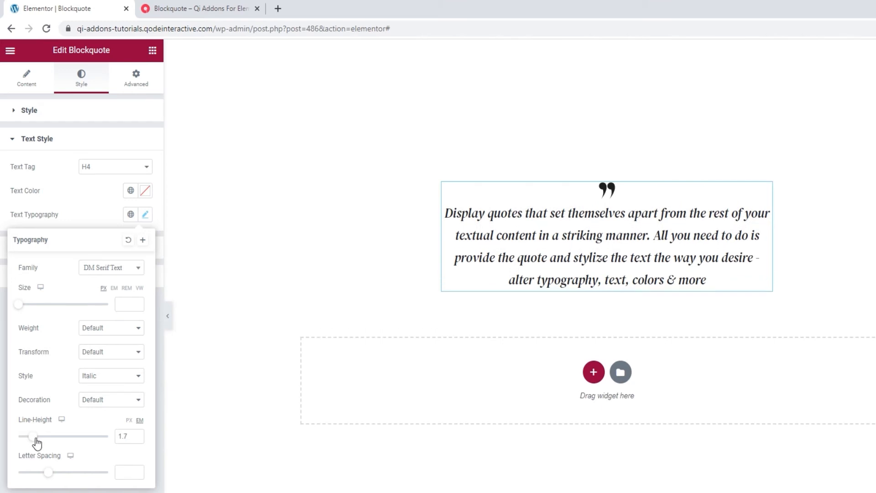
left_click_drag(132, 441, 112, 437)
key("BackSpace")
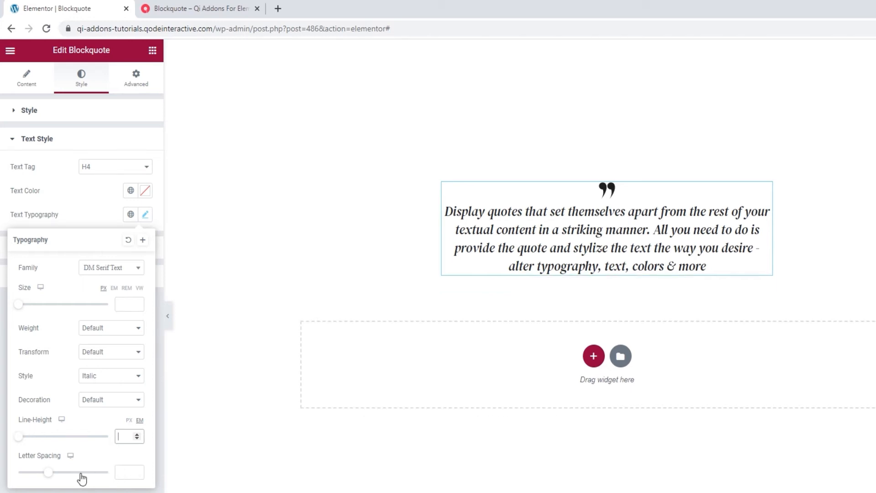
left_click_drag(53, 476, 60, 477)
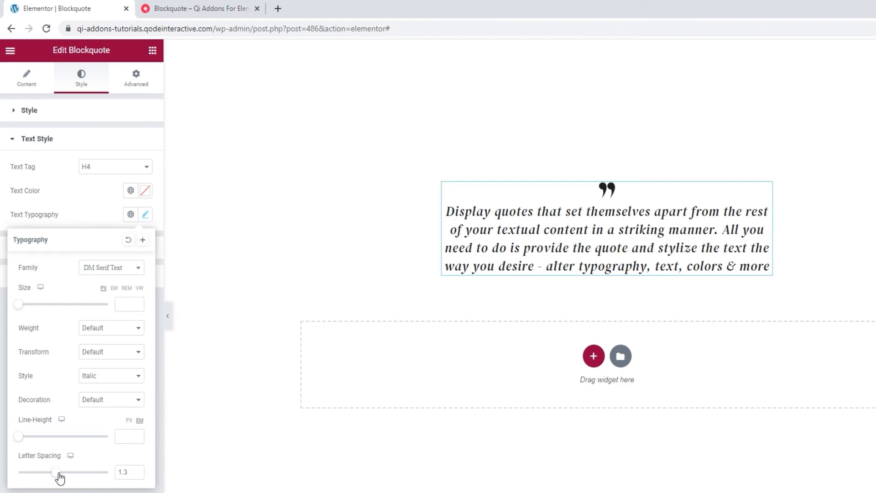
double_click(113, 469)
key("BackSpace")
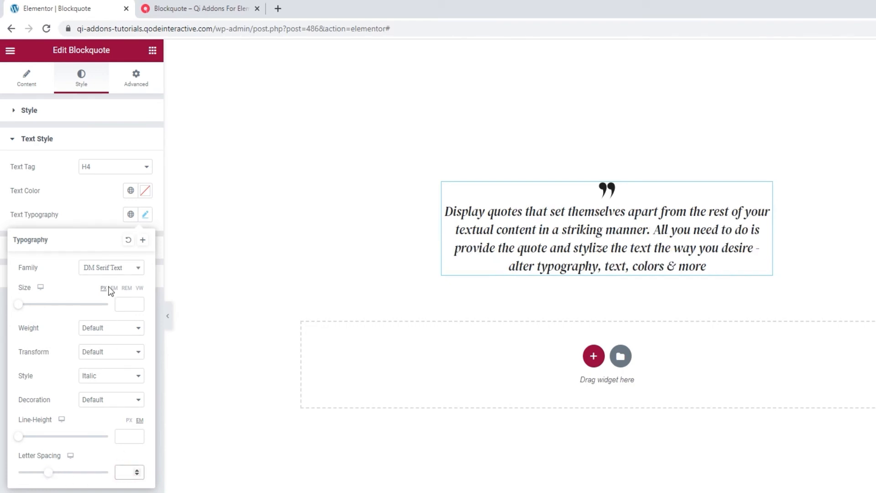
left_click(95, 216)
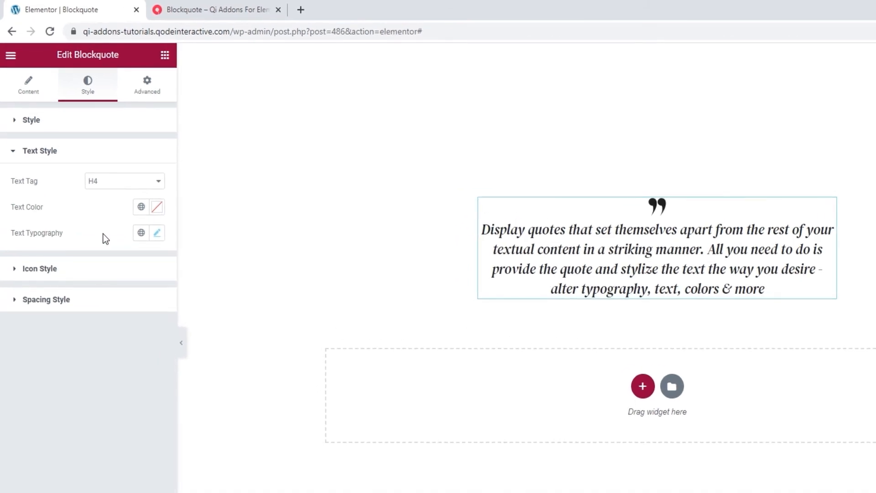
Step: Try left and right alignment for the blockquote's icon and return it to center
left_click(121, 268)
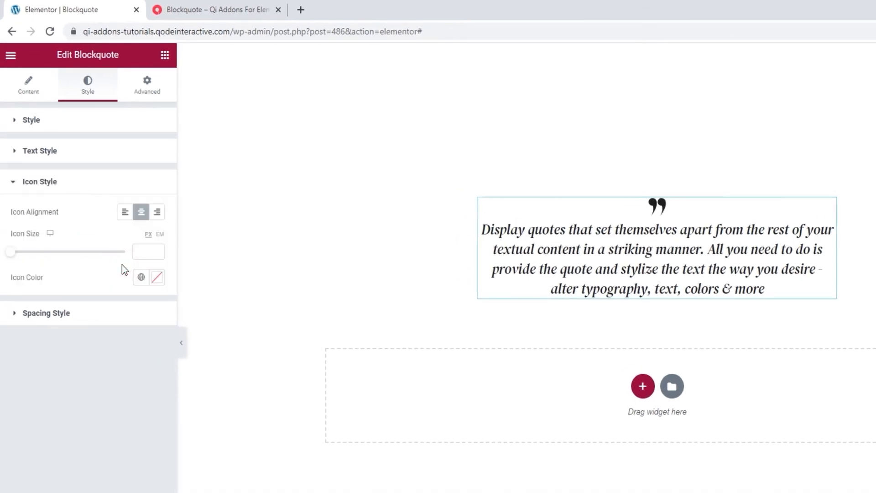
left_click(127, 219)
left_click(143, 218)
left_click(157, 217)
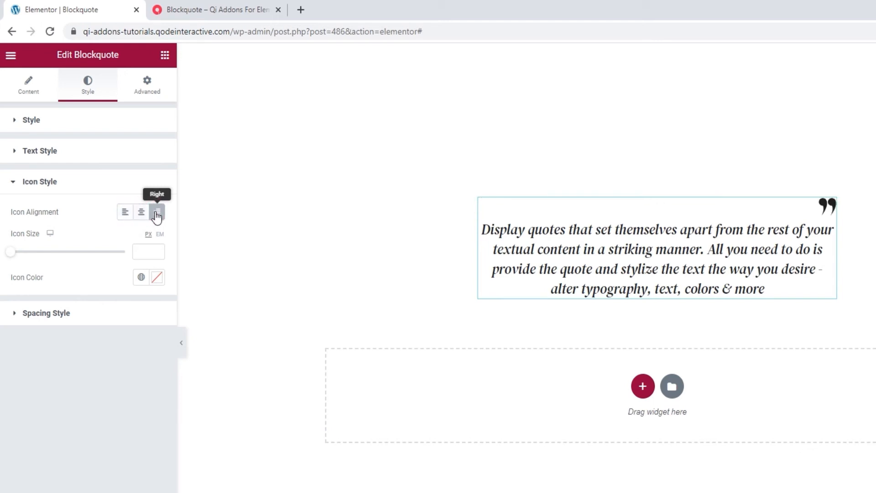
left_click(141, 213)
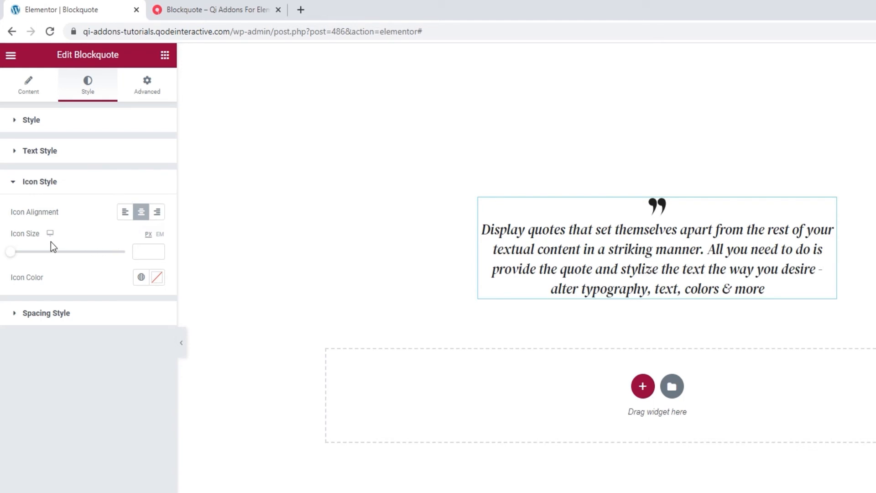
Step: Set the size of the blockquote's quotation mark icon to 47 px
left_click(139, 251)
type("1")
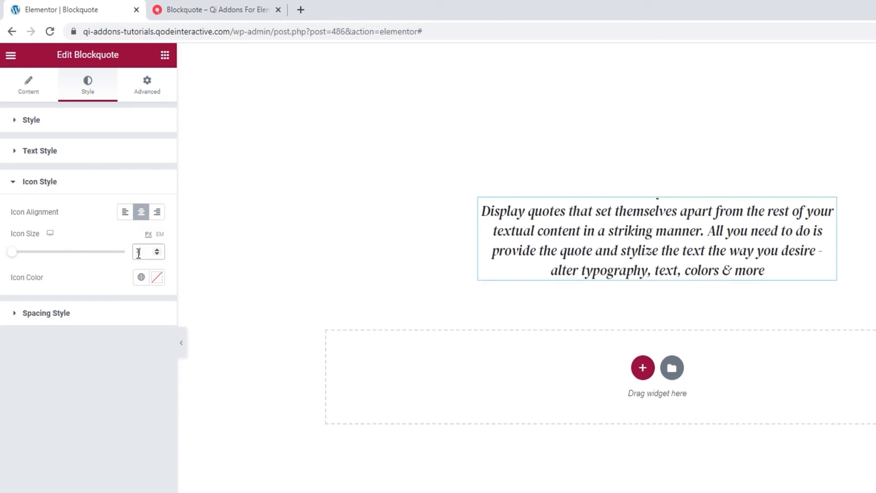
type("7")
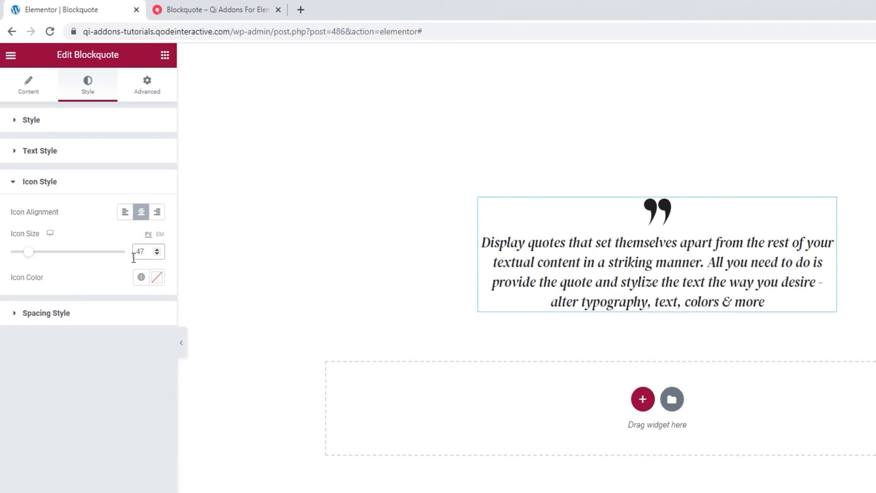
Step: Try a pale red color, #D7A7A7, on the quotation mark icon and reset the icon color
left_click(157, 278)
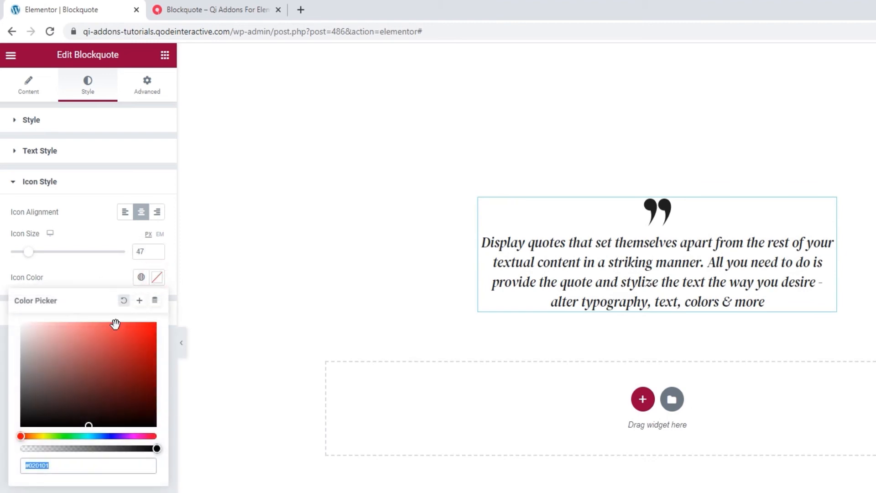
left_click_drag(83, 339, 50, 338)
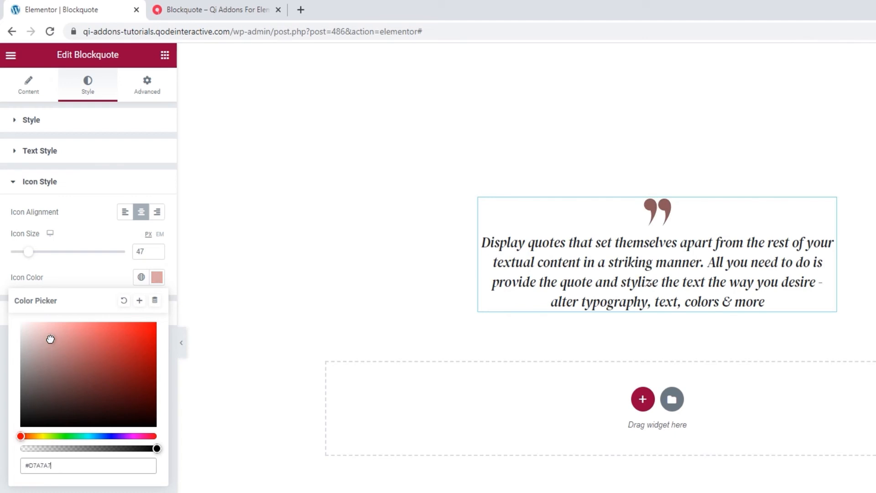
left_click(123, 301)
left_click(113, 277)
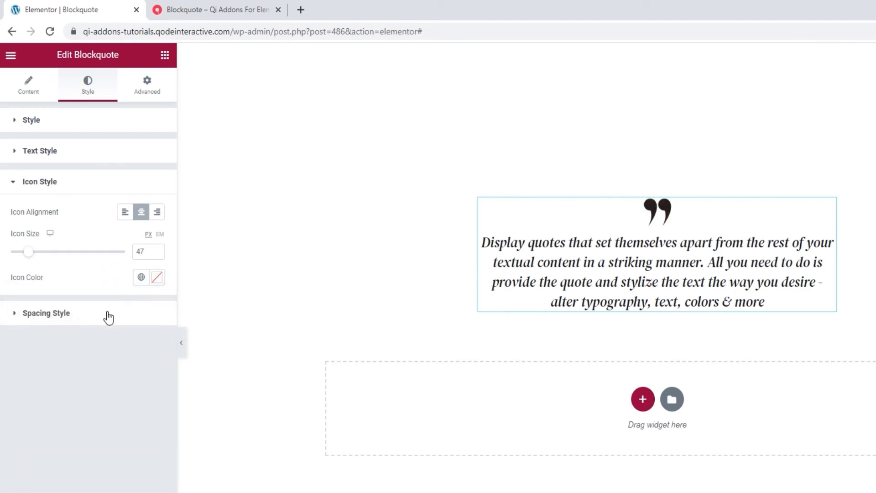
Step: Try a holder padding of 22 px on all sides of the blockquote and clear the padding
left_click(108, 315)
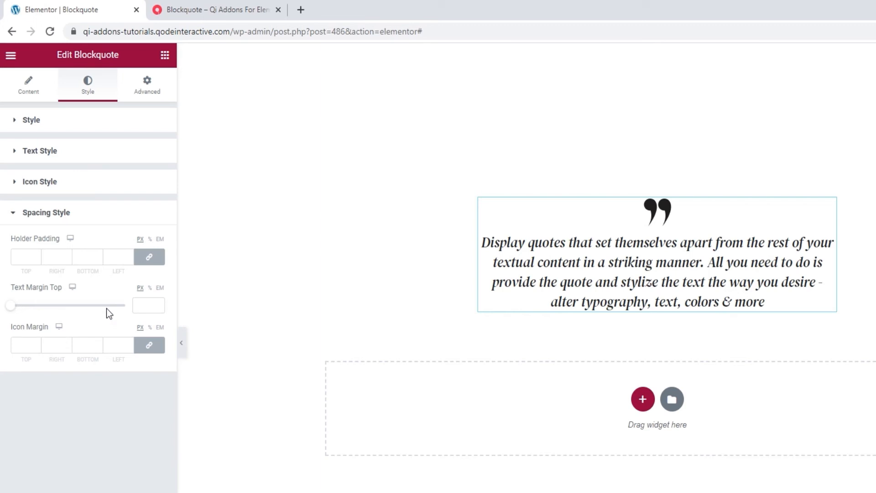
left_click(37, 255)
left_click(39, 256)
left_click(38, 256)
left_click(39, 256)
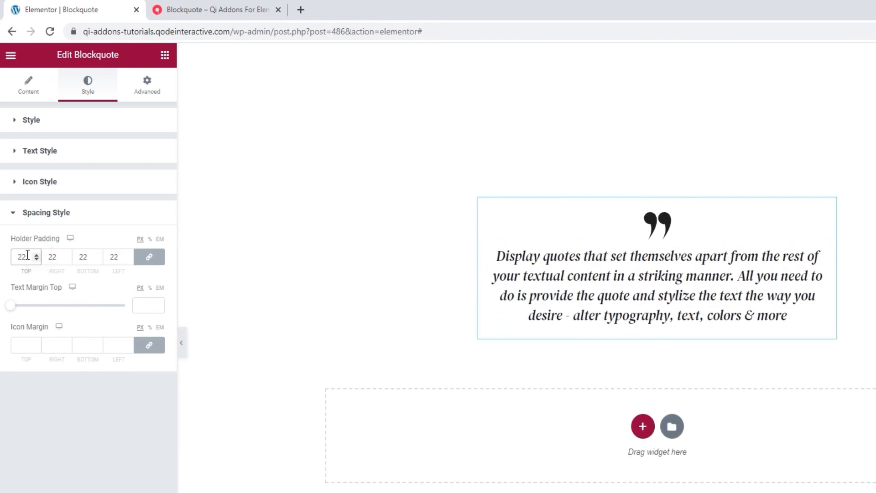
double_click(18, 255)
key("BackSpace")
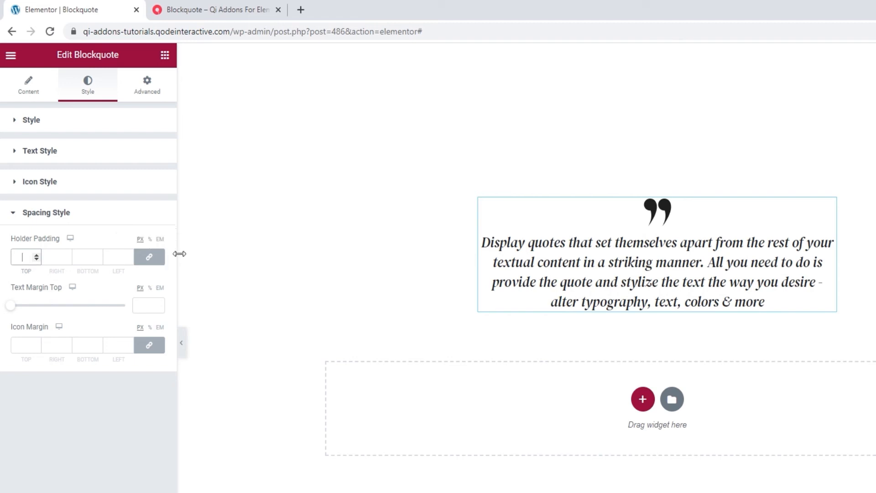
Step: Set the top margin of the blockquote's text to 3 px in the spacing settings
left_click(110, 287)
left_click(157, 304)
left_click(156, 304)
left_click(157, 304)
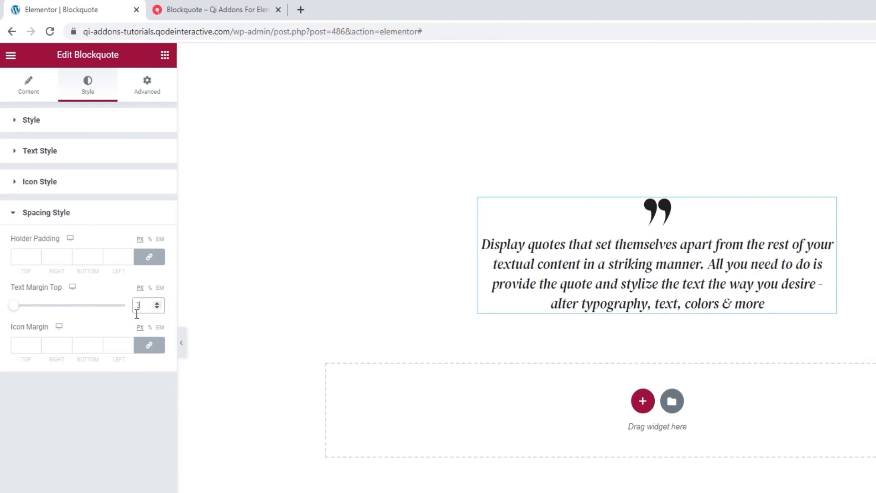
Step: Try an icon margin of 23 px on all sides and clear the margin values
left_click(37, 343)
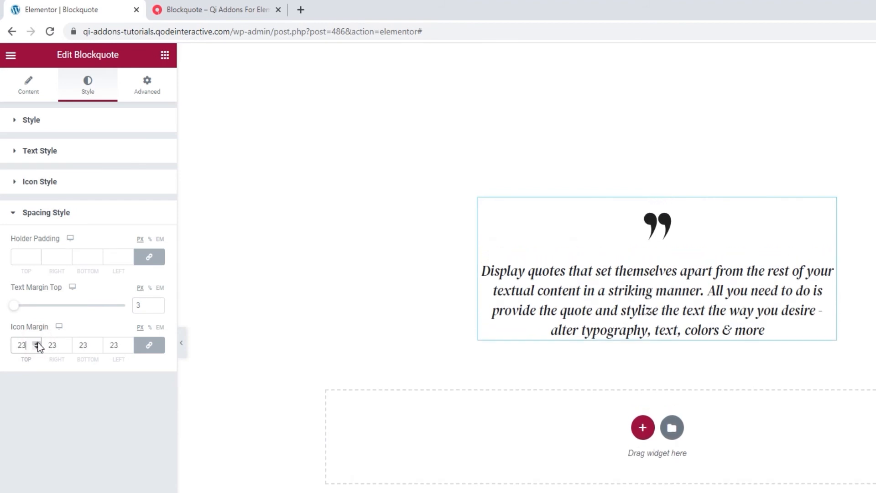
left_click_drag(28, 345, 2, 338)
key("BackSpace")
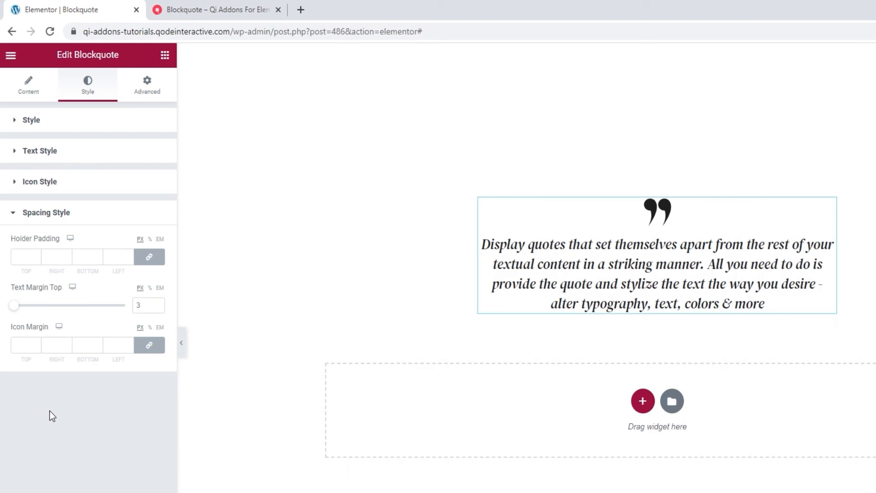
Step: Update the page to save the blockquote changes and deselect the widget
left_click(102, 484)
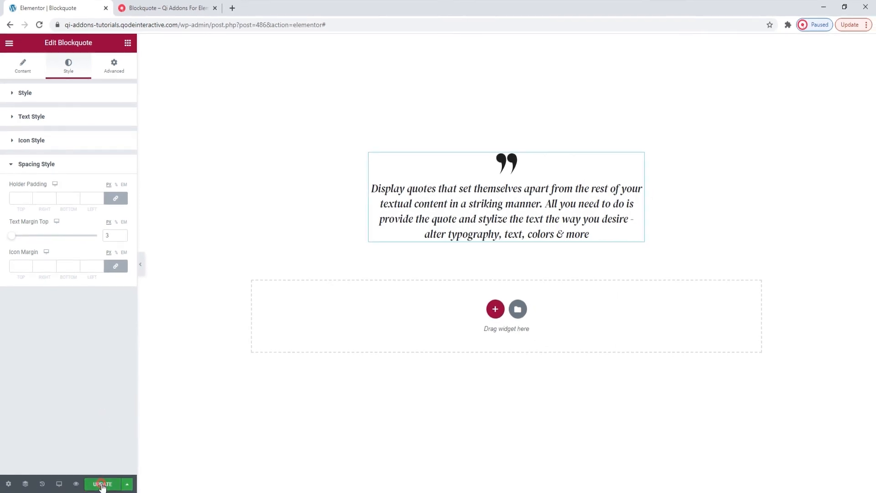
left_click(345, 423)
Step: Switch to the Qi Addons Blockquote widget page and examine its blockquote style examples from top to bottom
left_click(166, 8)
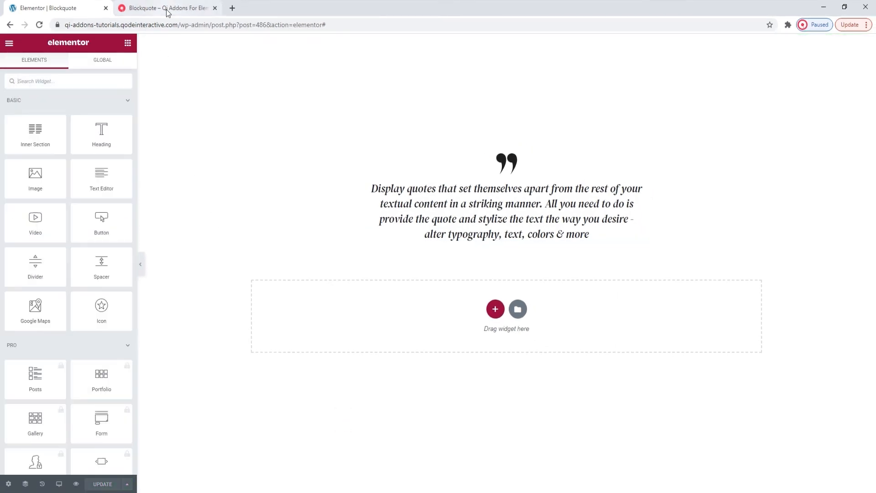
left_click(845, 470)
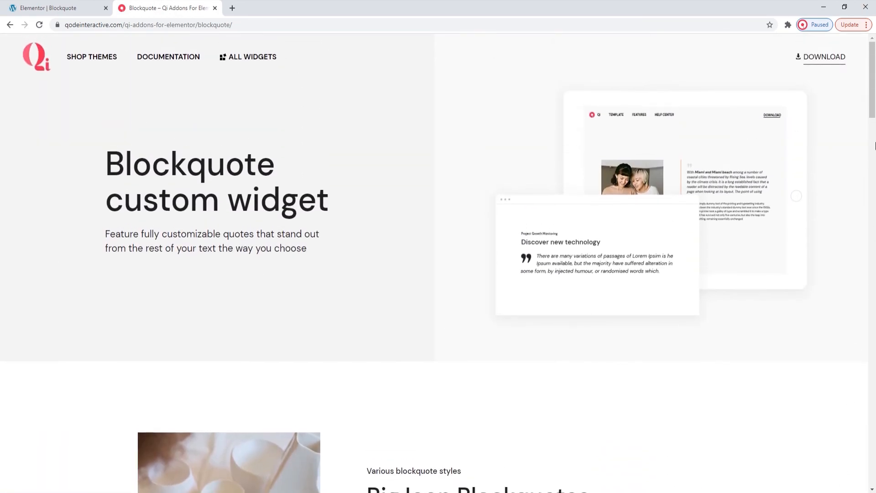
scroll(874, 145, "down", 4)
left_click_drag(874, 145, 875, 401)
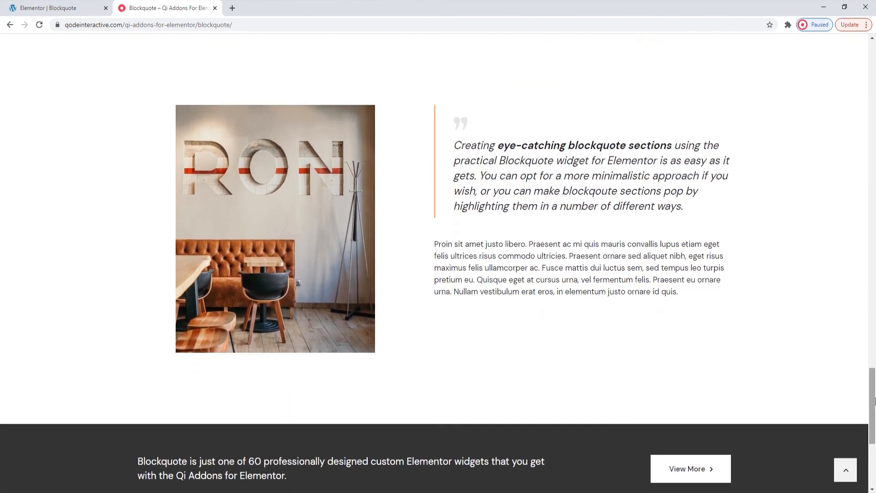